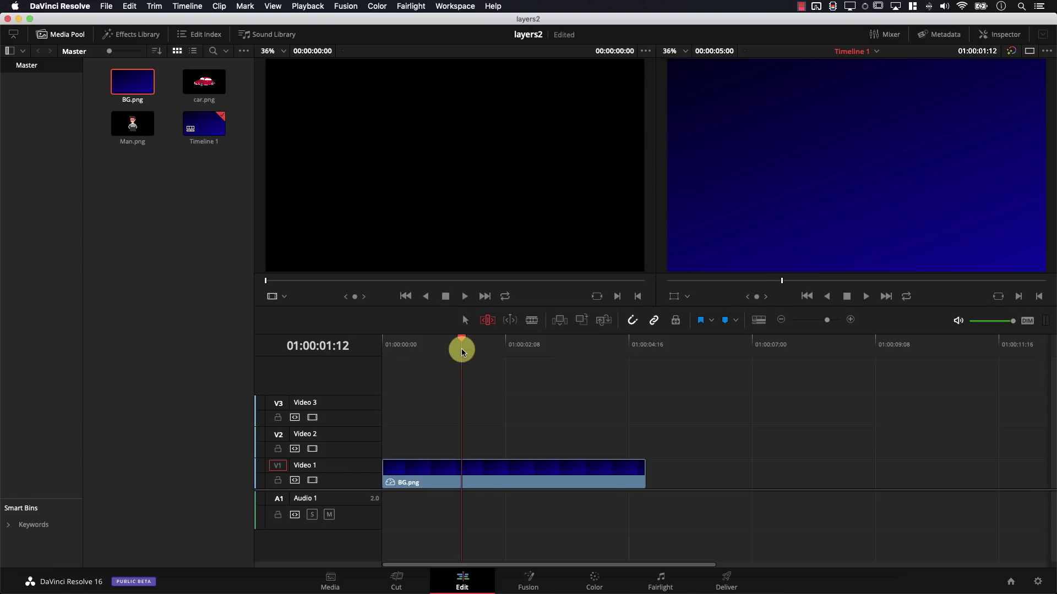
Place car.png on Video 2 and Man.png on Video 3 at the timeline start, stacked above the background clip
click(212, 92)
drag(202, 86, 378, 441)
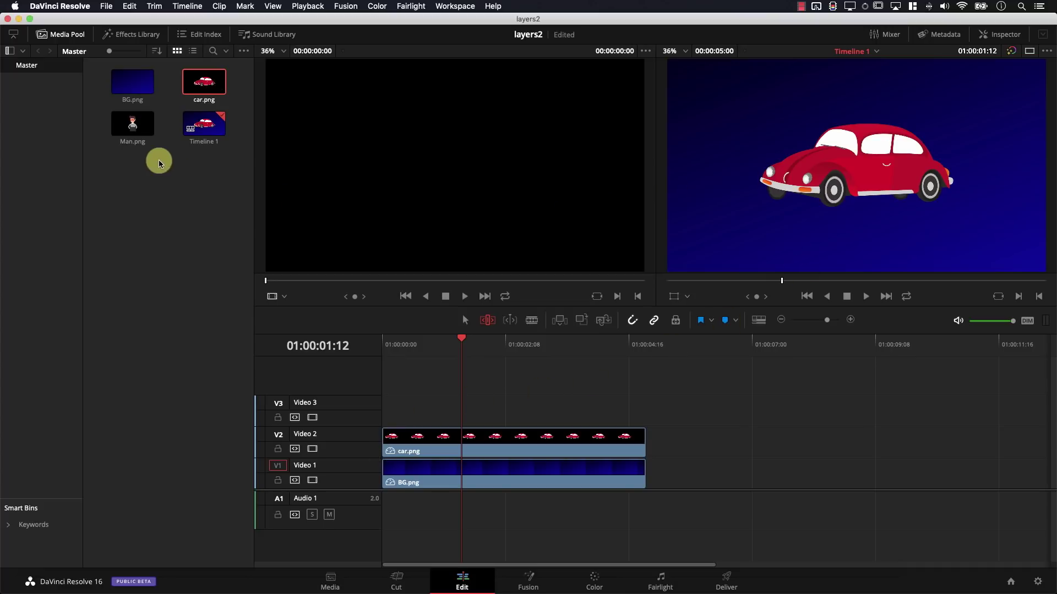
drag(132, 124, 384, 406)
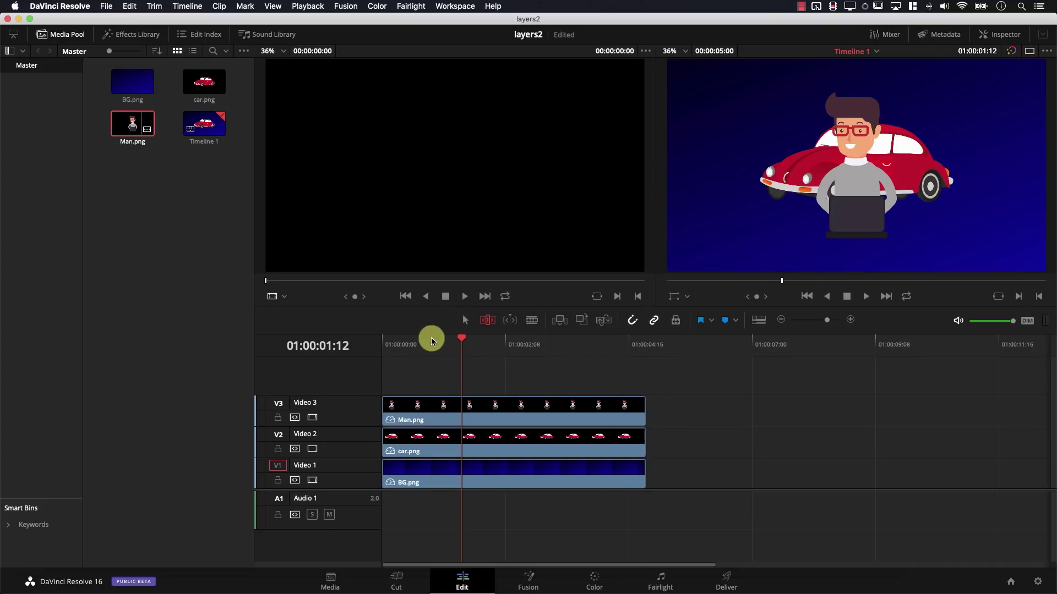
Shift the Man.png clip to the left of the frame and set the car.png clip's Position X to 362
click(464, 320)
click(486, 412)
click(1000, 35)
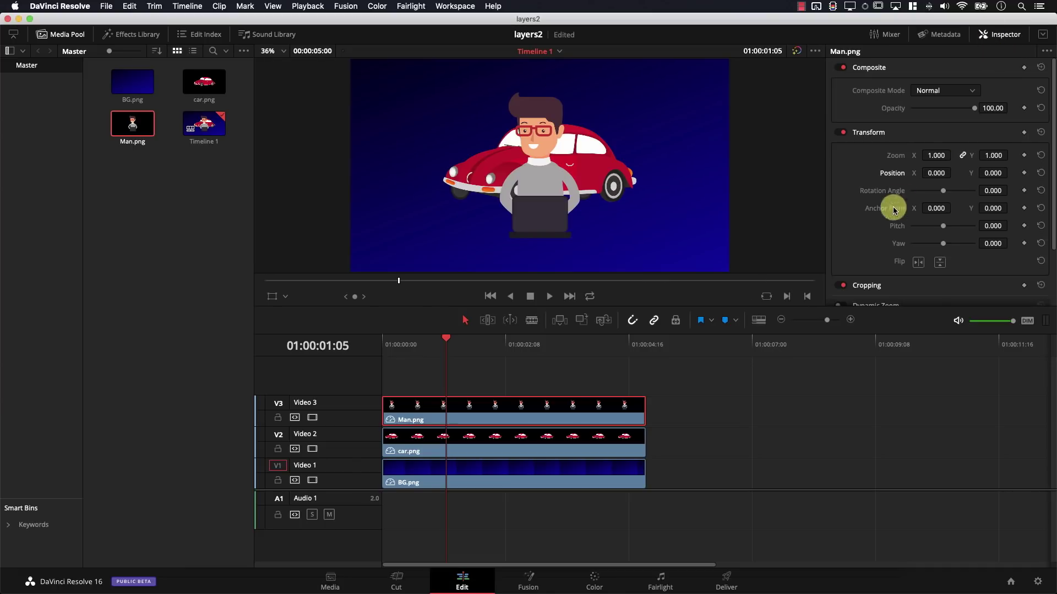
drag(935, 172, 689, 370)
click(610, 435)
drag(931, 172, 776, 206)
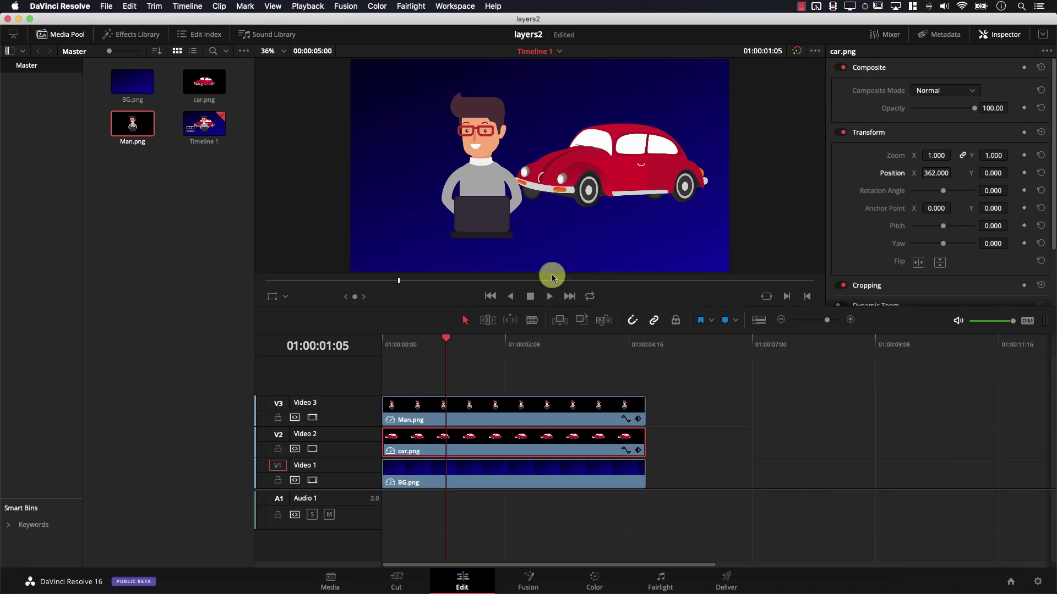
Delete all clips from the timeline and place a Fusion Composition effect at the start of Video 1
drag(710, 384, 605, 468)
key(Delete)
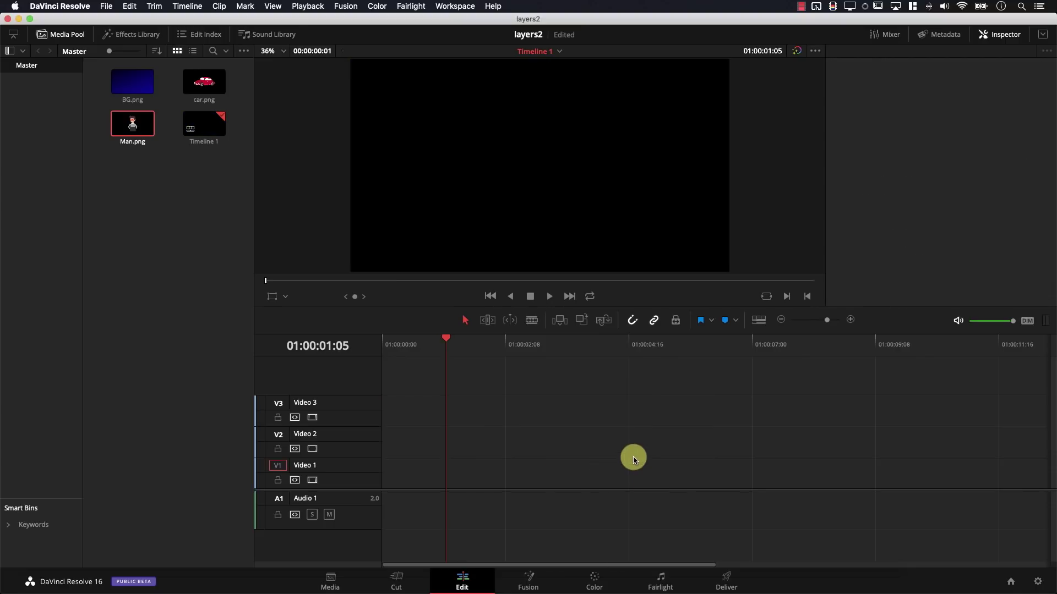
click(132, 35)
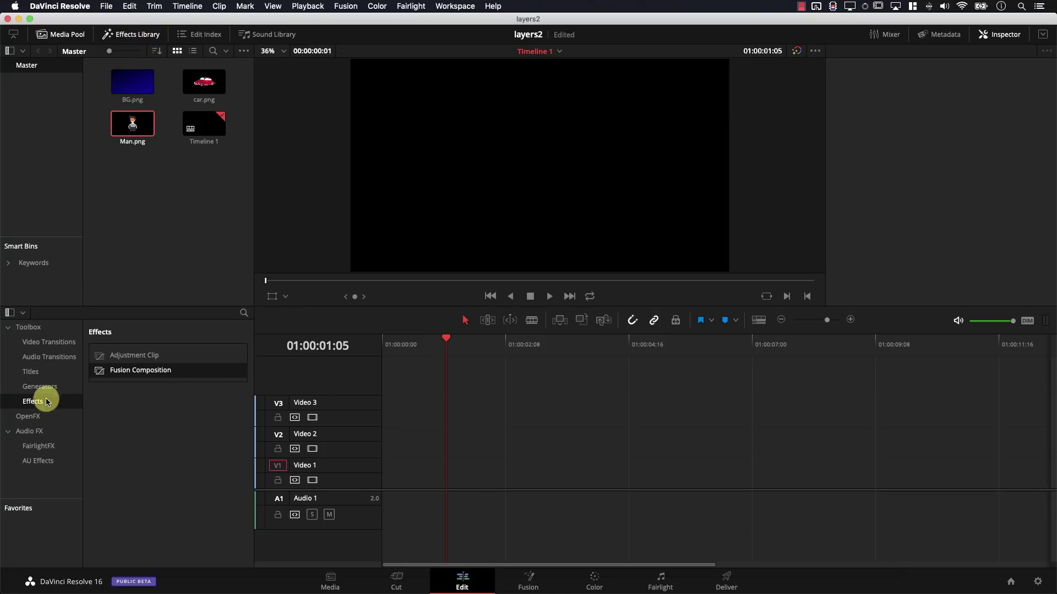
drag(138, 373, 419, 460)
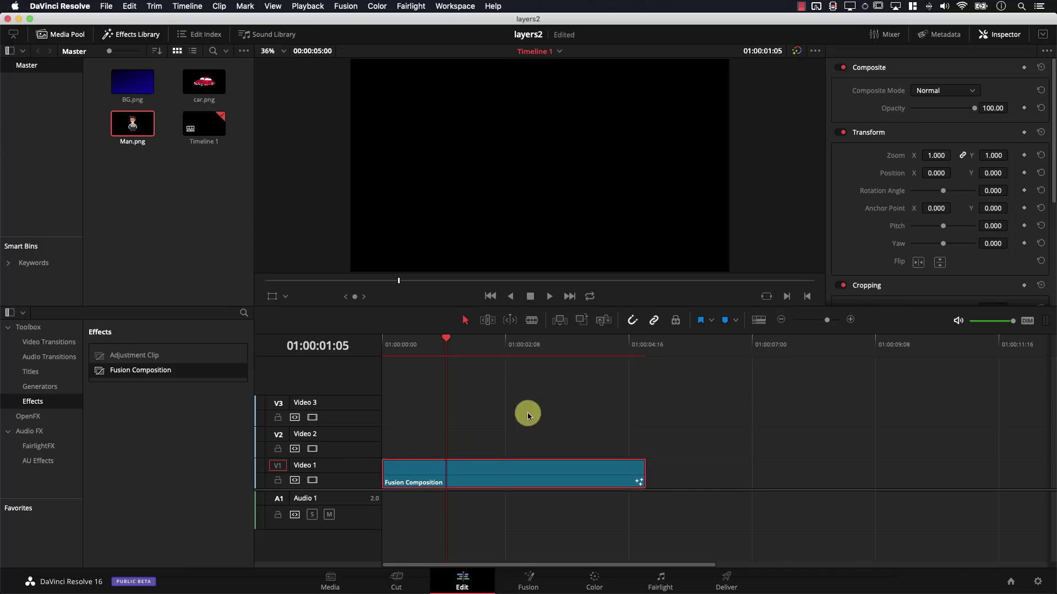
Extend the Fusion Composition clip to a duration of 00:00:05:15 and open it on the Fusion page
drag(463, 351, 516, 352)
drag(641, 473, 675, 480)
click(615, 471)
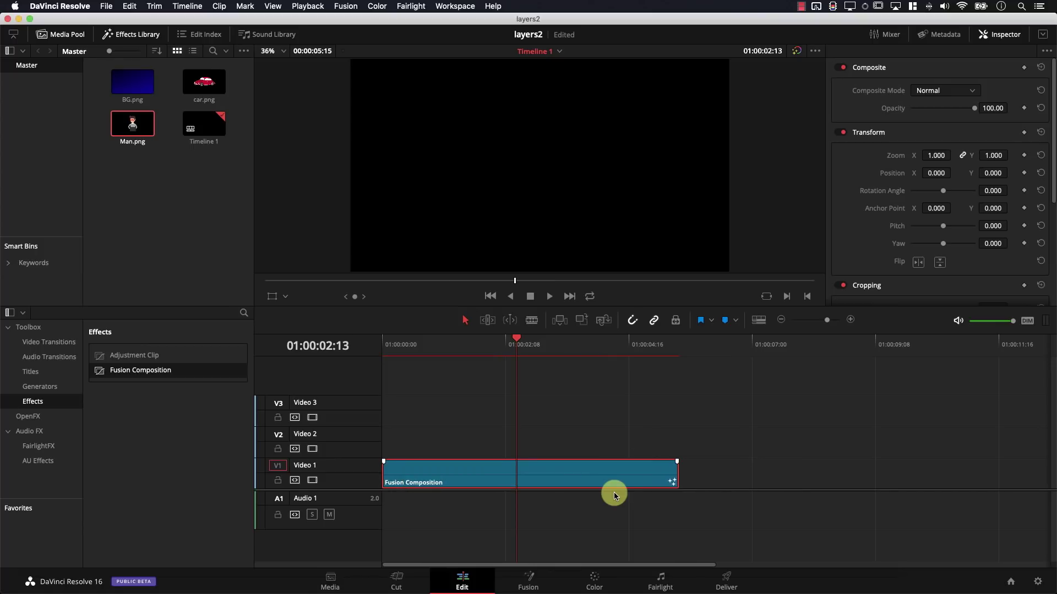
click(543, 581)
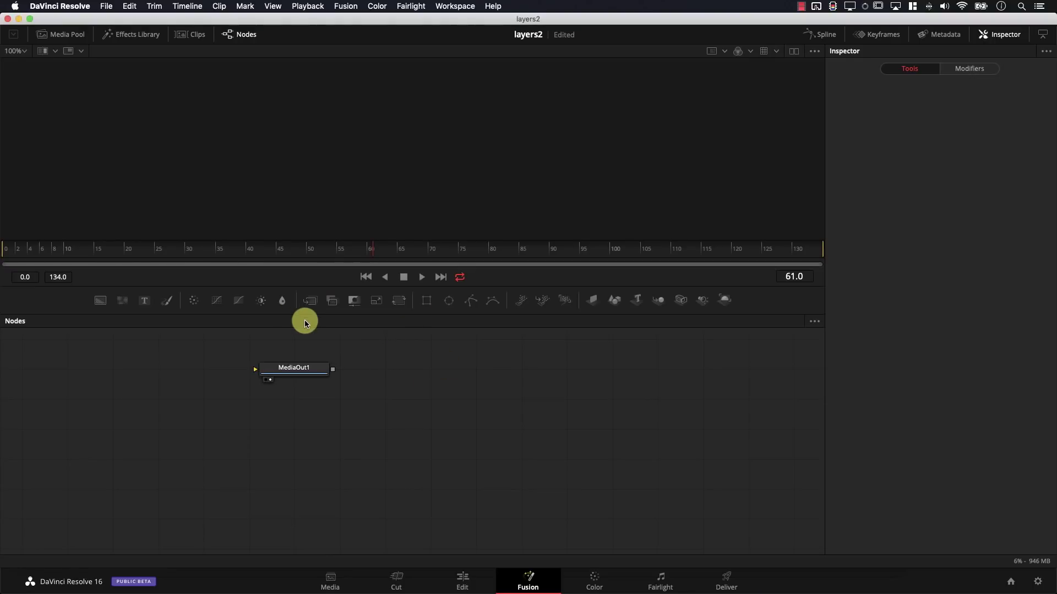
Turn on arranging tools to grid in the node graph
right_click(396, 380)
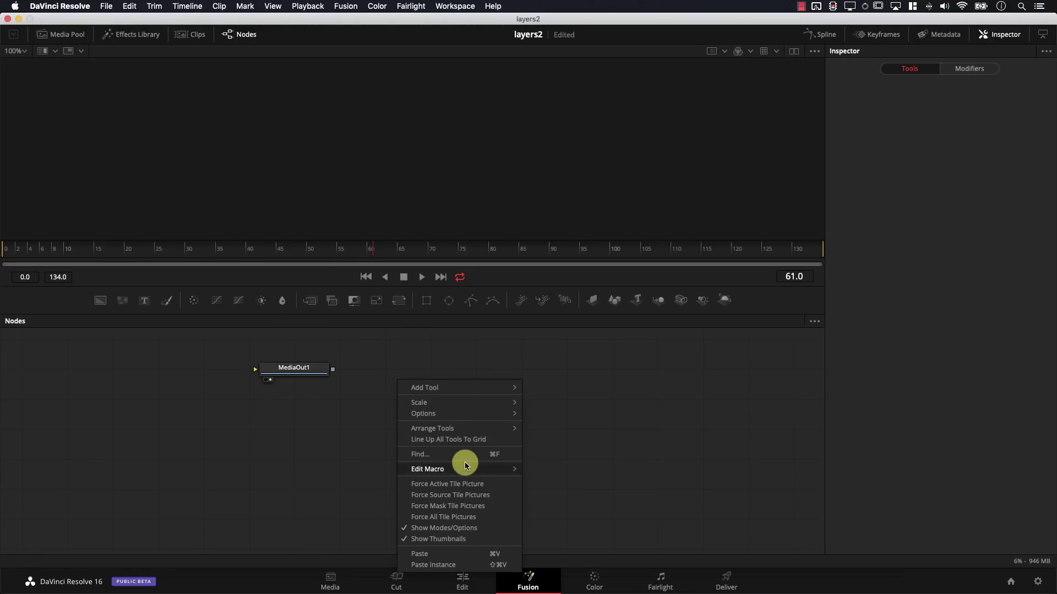
mouse_move(512, 429)
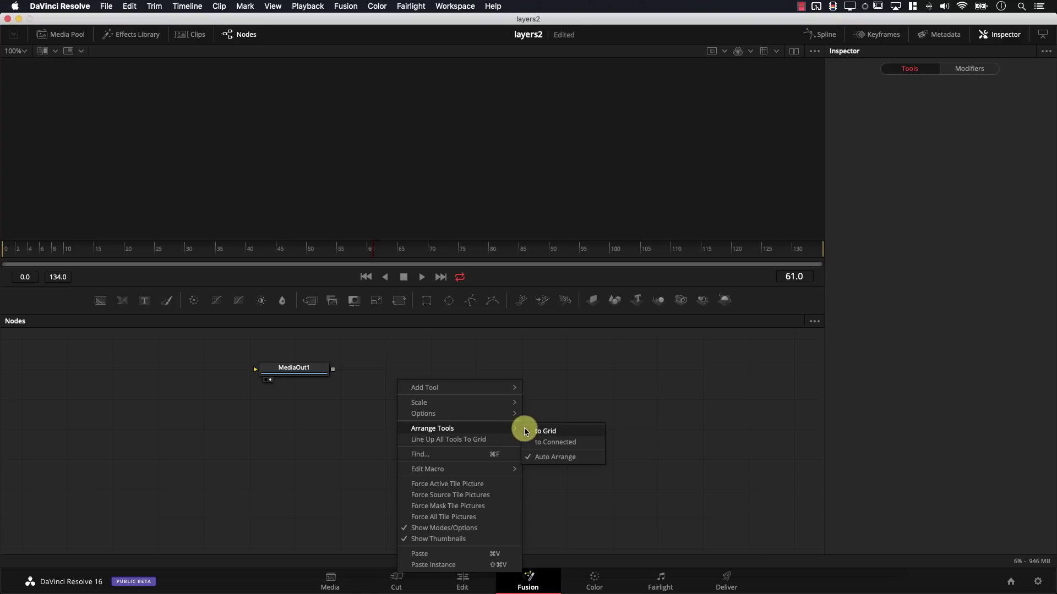
click(544, 434)
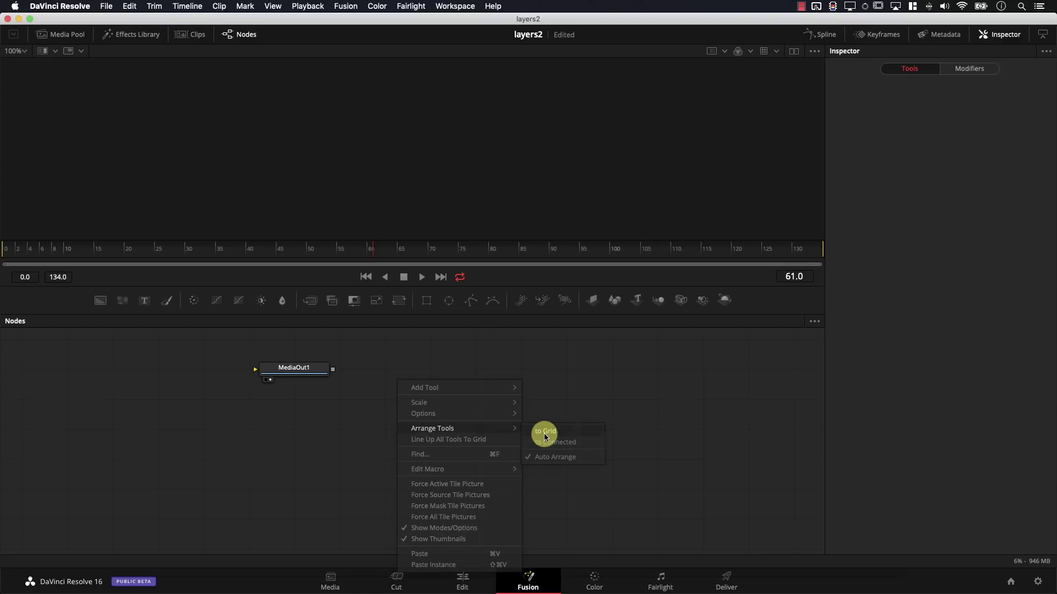
Turn off arranging tools to grid and move the MediaOut1 node freely down and to the right
right_click(398, 416)
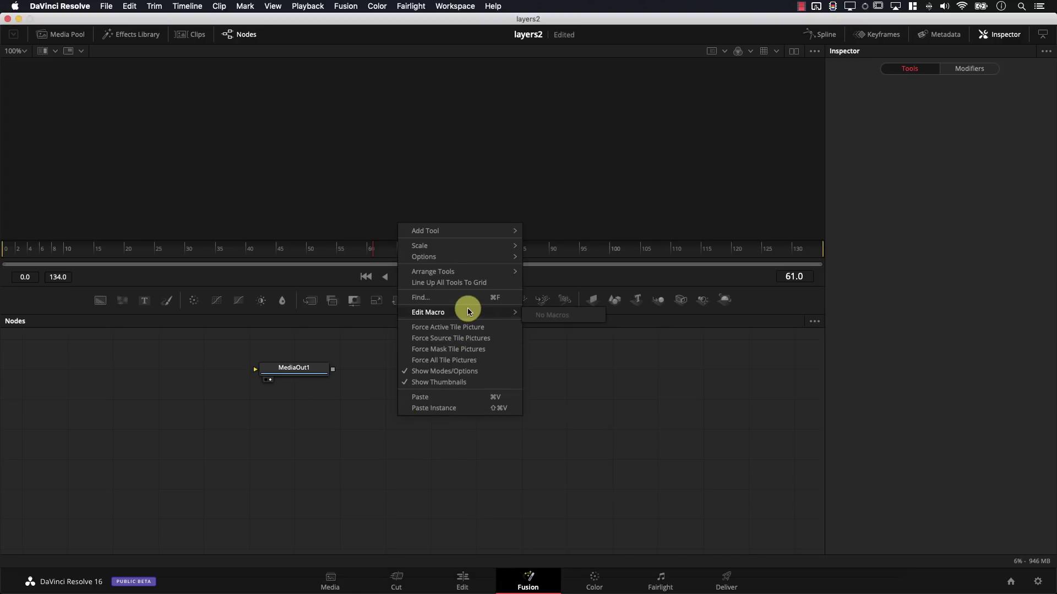
mouse_move(450, 278)
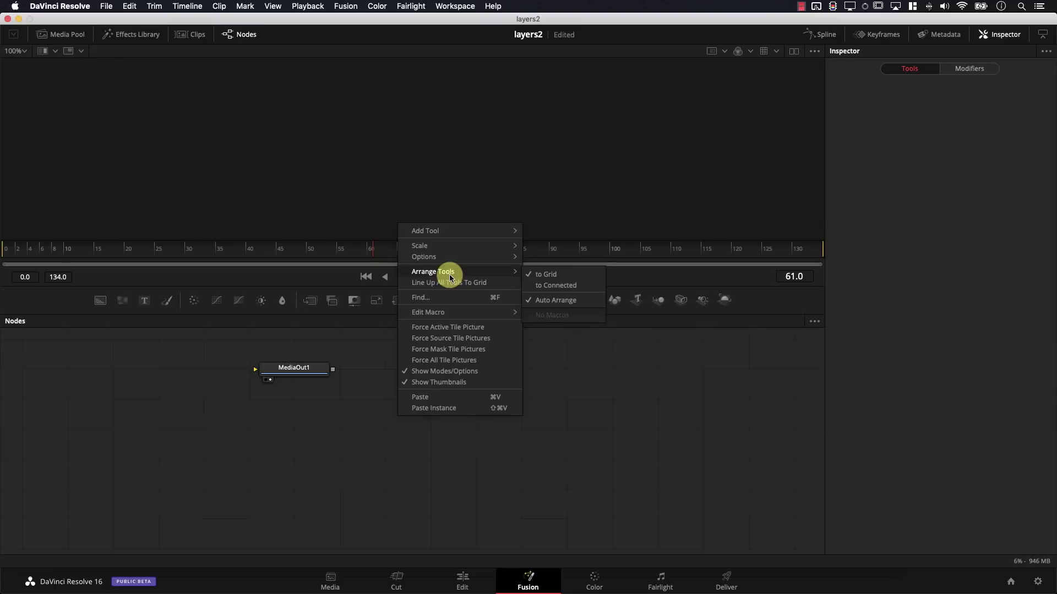
click(534, 280)
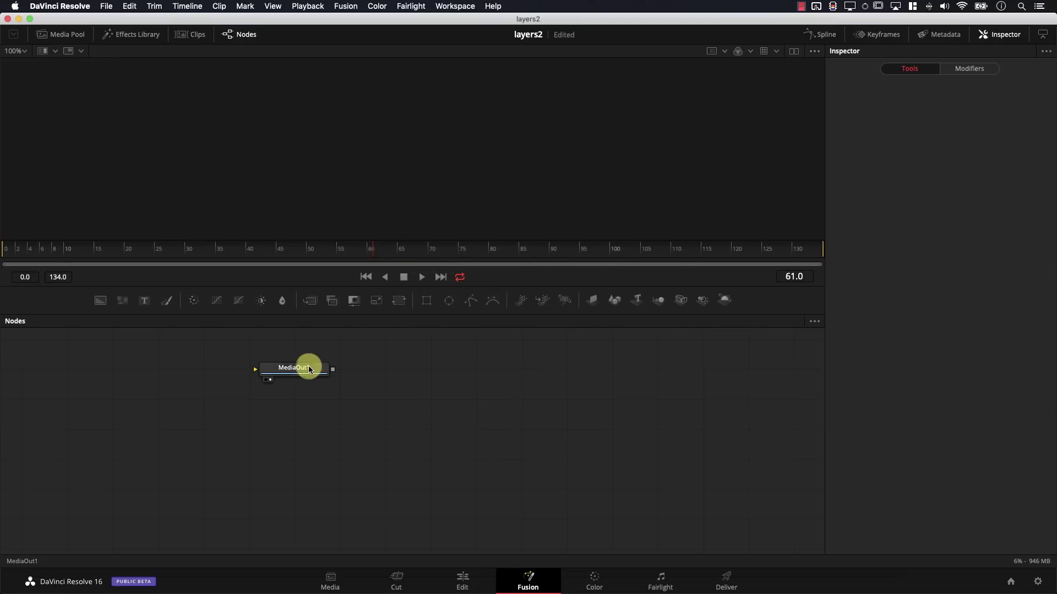
drag(400, 430, 594, 429)
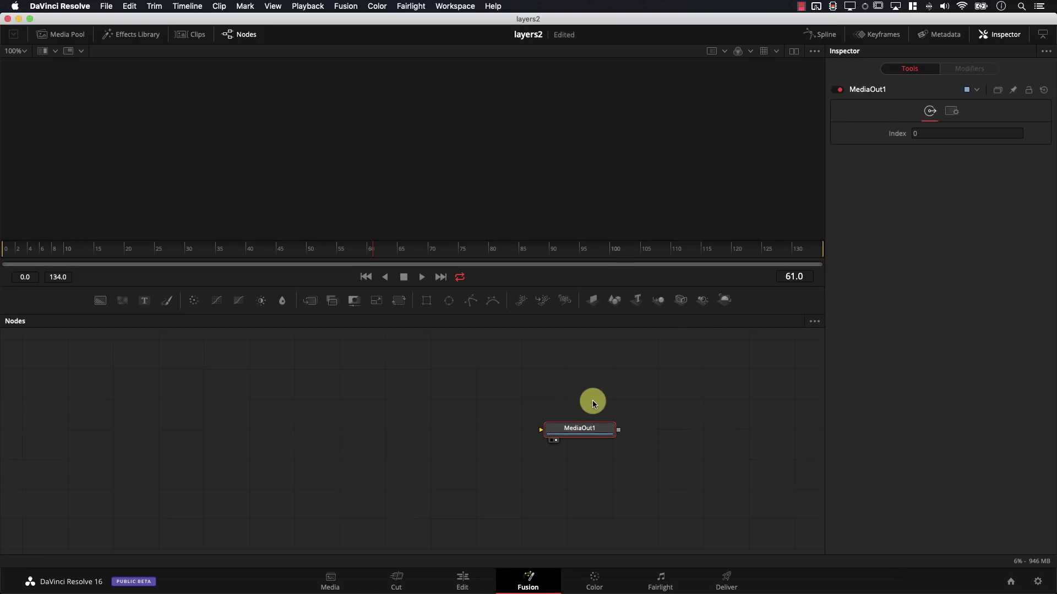
Enable arranging tools to grid again and snap the MediaOut1 node to a grid point slightly lower and further right
right_click(592, 400)
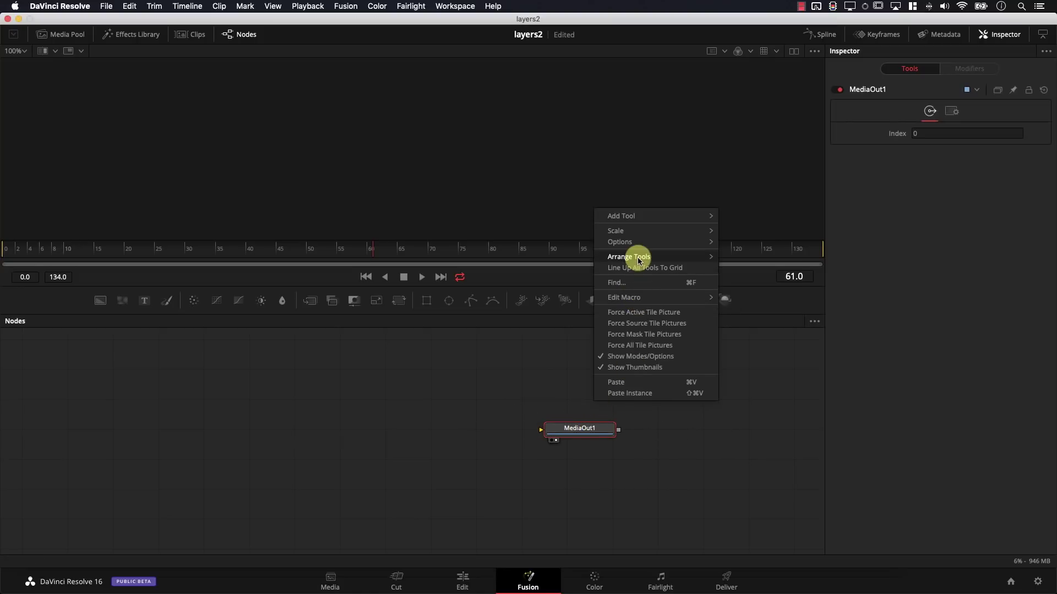
mouse_move(636, 258)
click(727, 263)
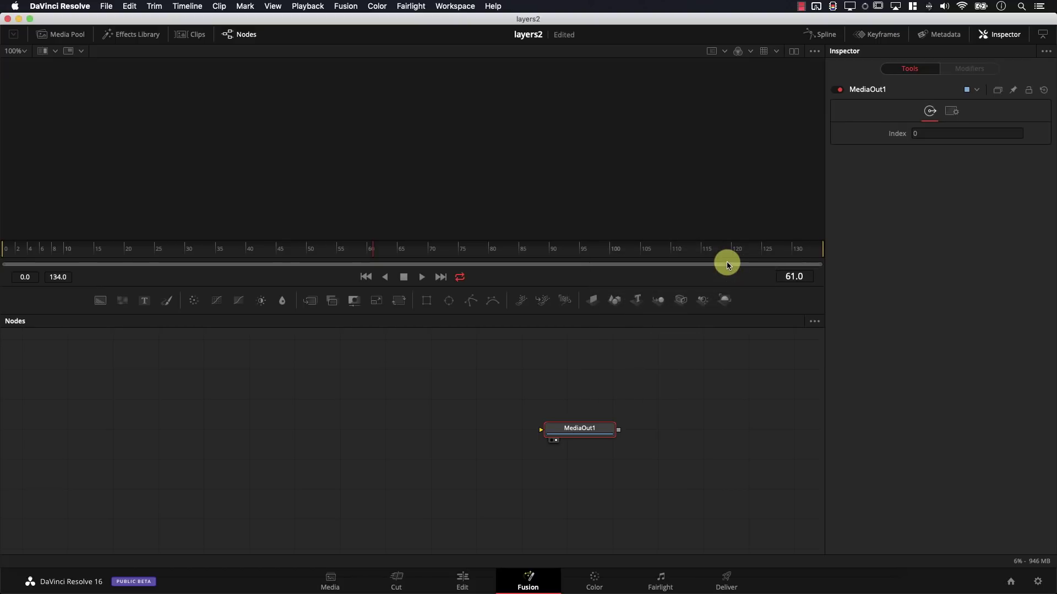
drag(581, 436, 609, 451)
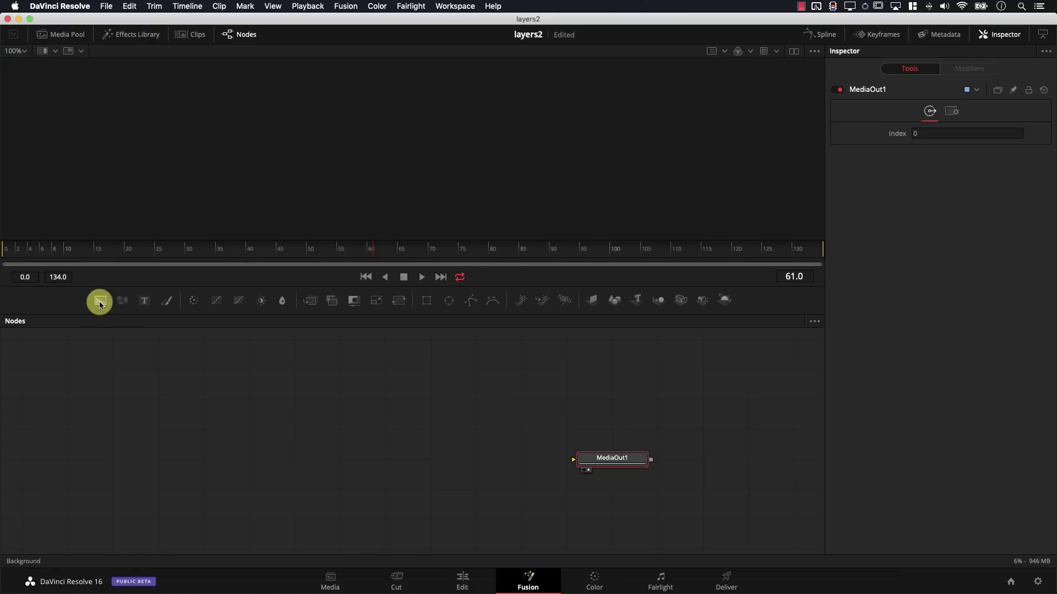
Add a Background node and place it low in the middle of the node graph
drag(96, 300, 180, 458)
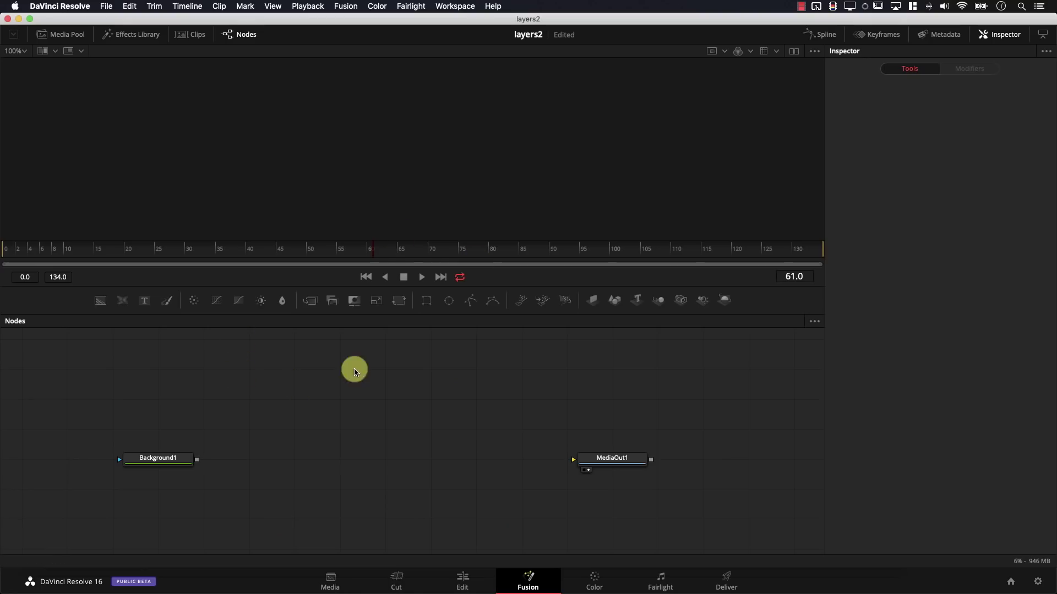
drag(310, 304, 380, 460)
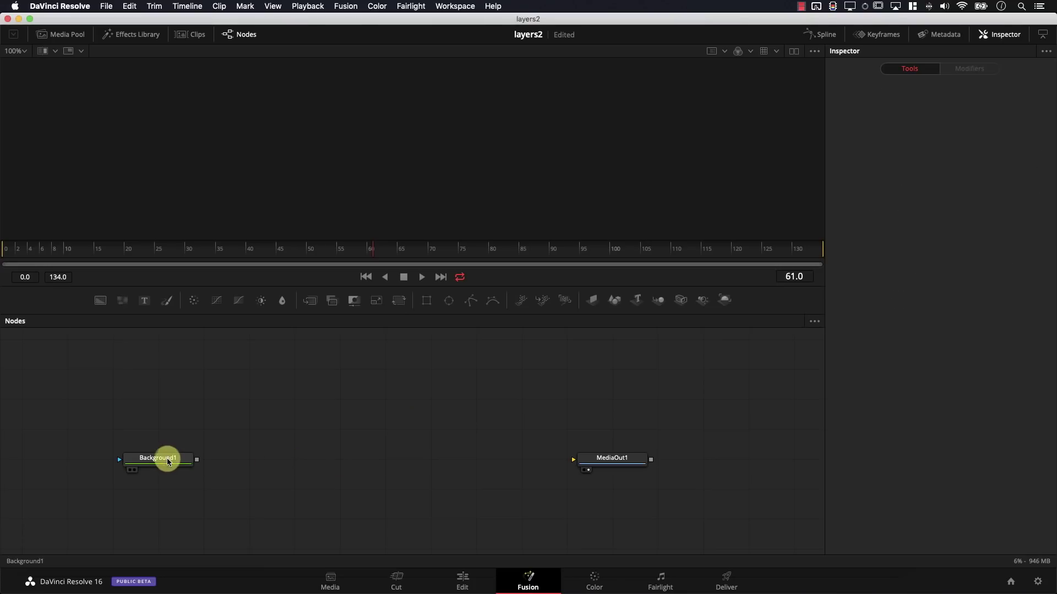
drag(169, 464, 408, 501)
click(427, 507)
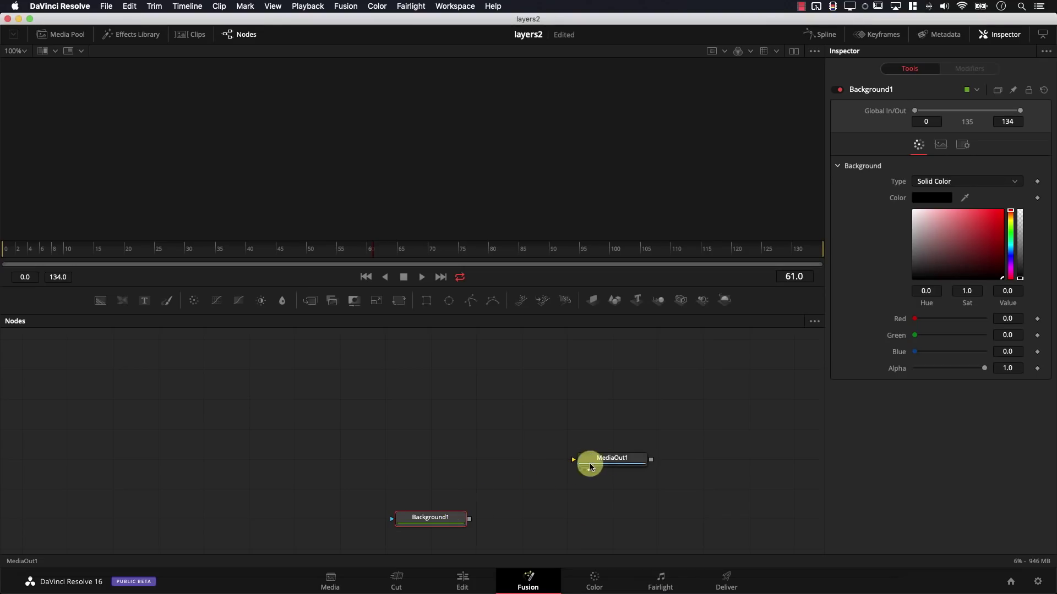
Move MediaOut1 directly above Background1 and connect the Background1 output to it
drag(624, 459, 431, 359)
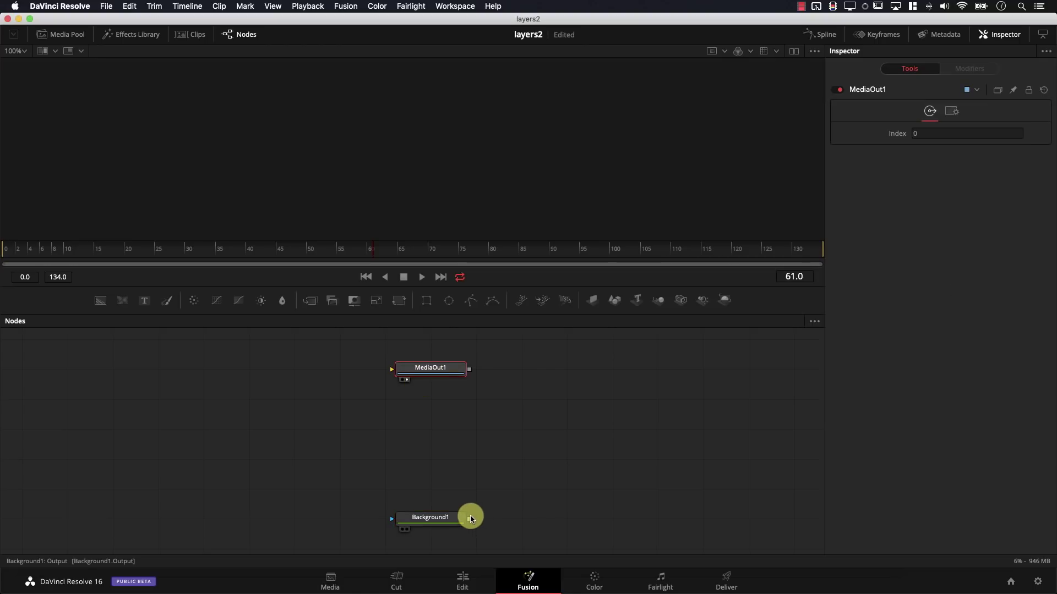
drag(470, 517, 428, 414)
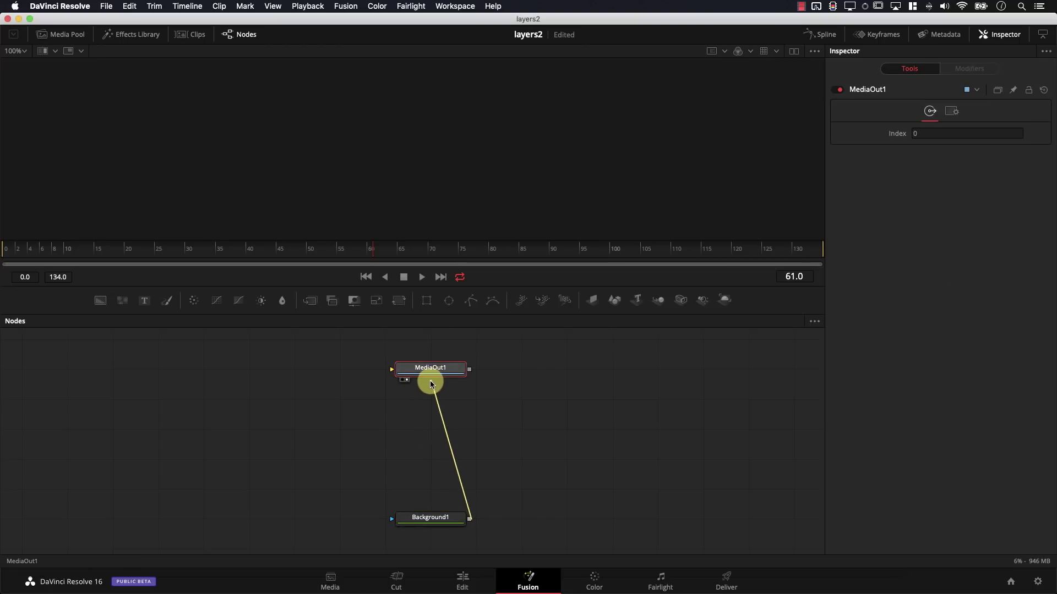
drag(431, 372, 430, 369)
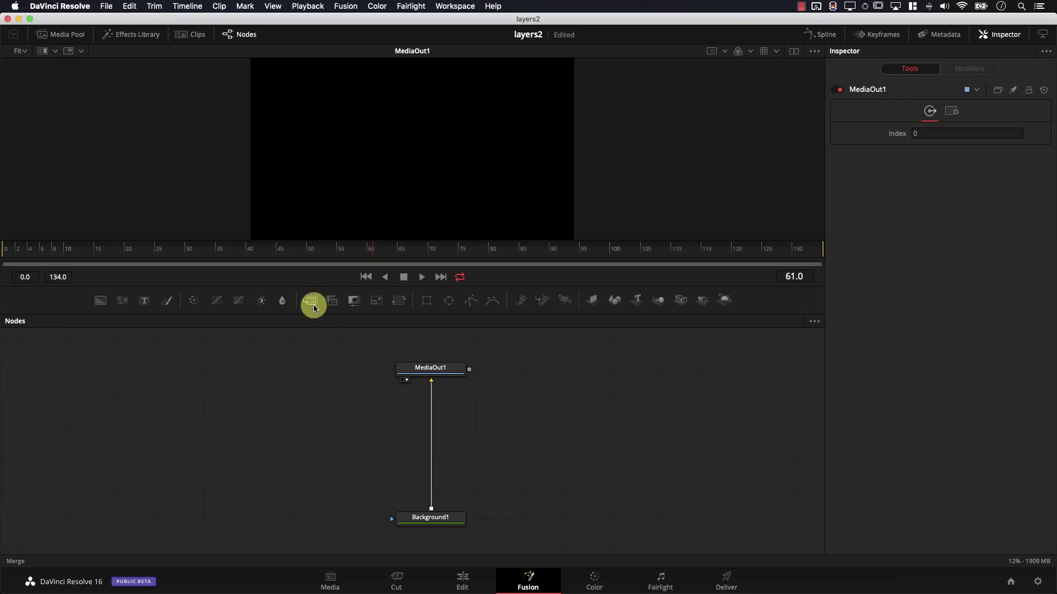
Insert a Merge node on the connection between Background1 and MediaOut1
drag(344, 324, 421, 422)
drag(435, 465, 428, 462)
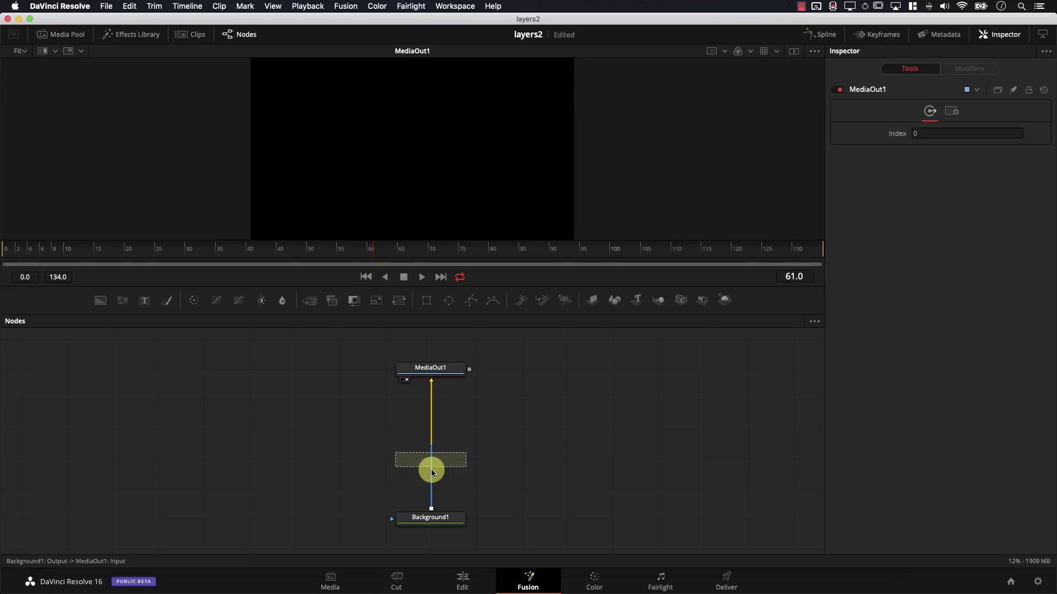
drag(431, 469, 431, 468)
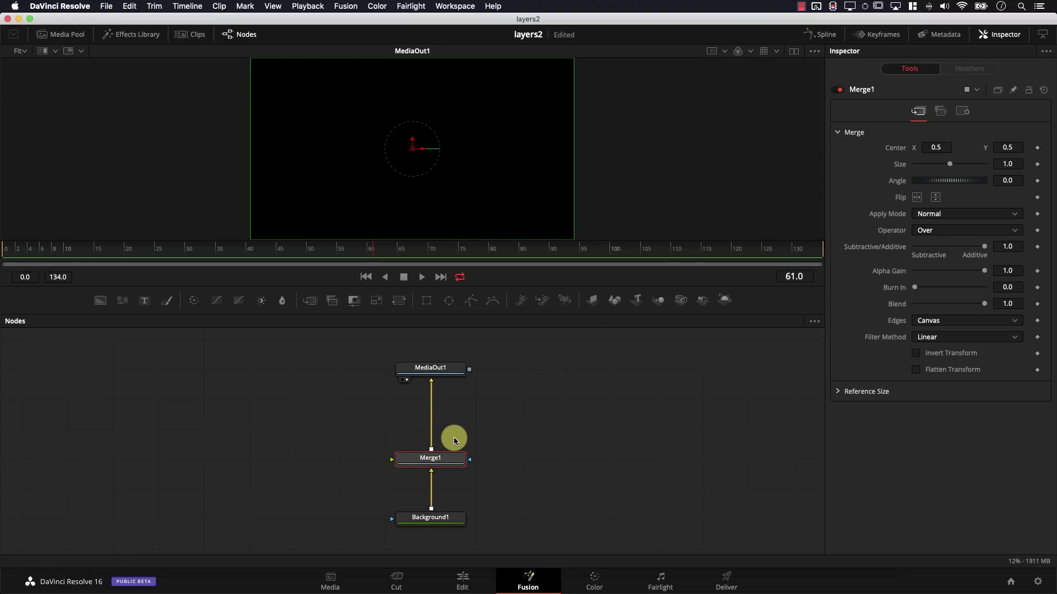
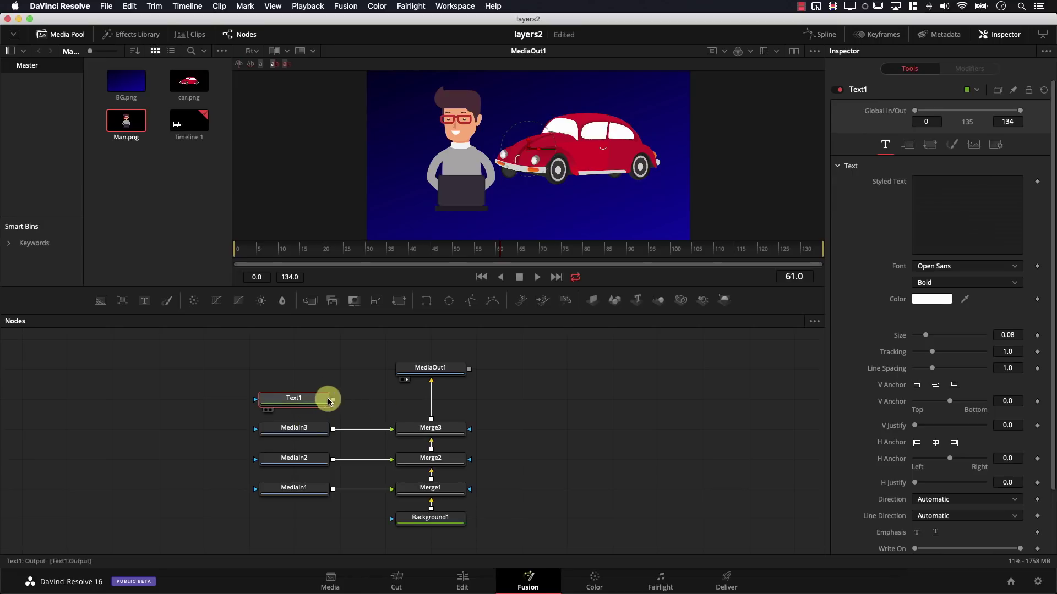
Insert another Merge node between Merge3 and MediaOut1 and connect the Text1 output to it as foreground
drag(499, 429, 445, 503)
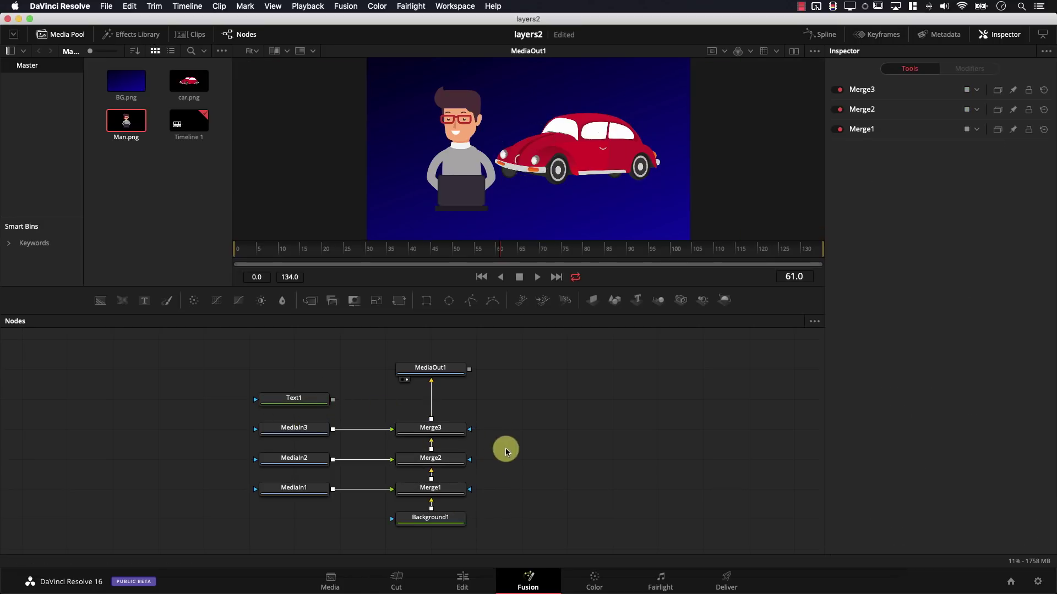
drag(495, 421, 457, 502)
drag(310, 302, 446, 406)
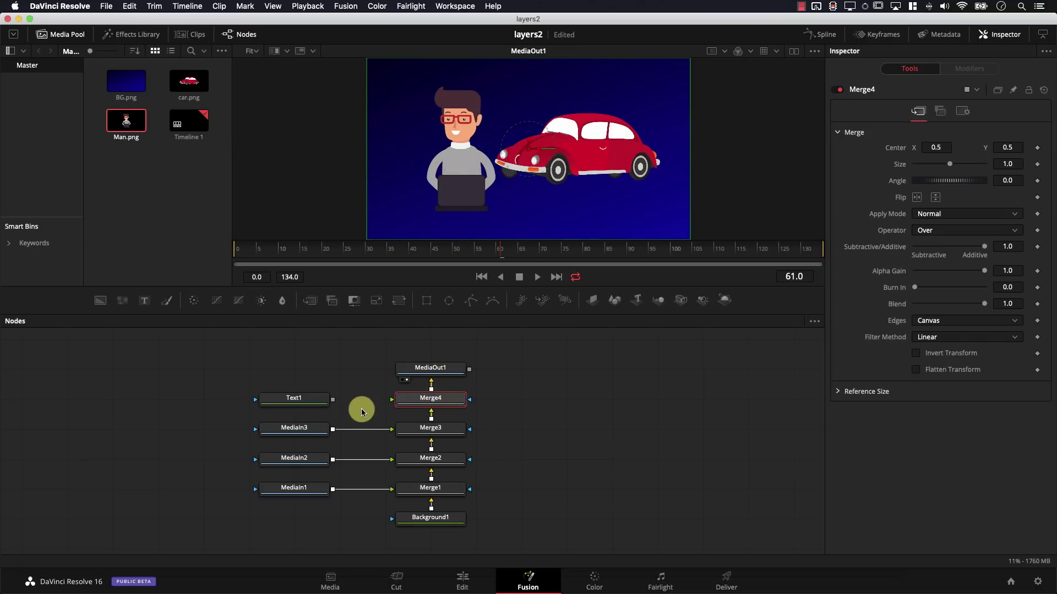
drag(335, 403, 471, 405)
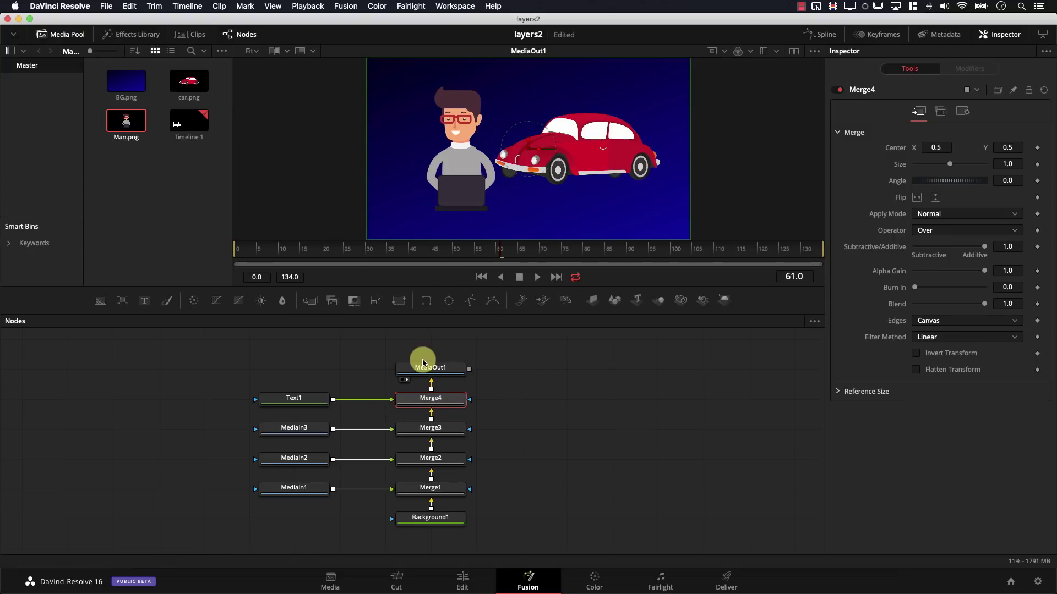
Set the Text1 node's styled text to "Example"
click(304, 402)
click(948, 192)
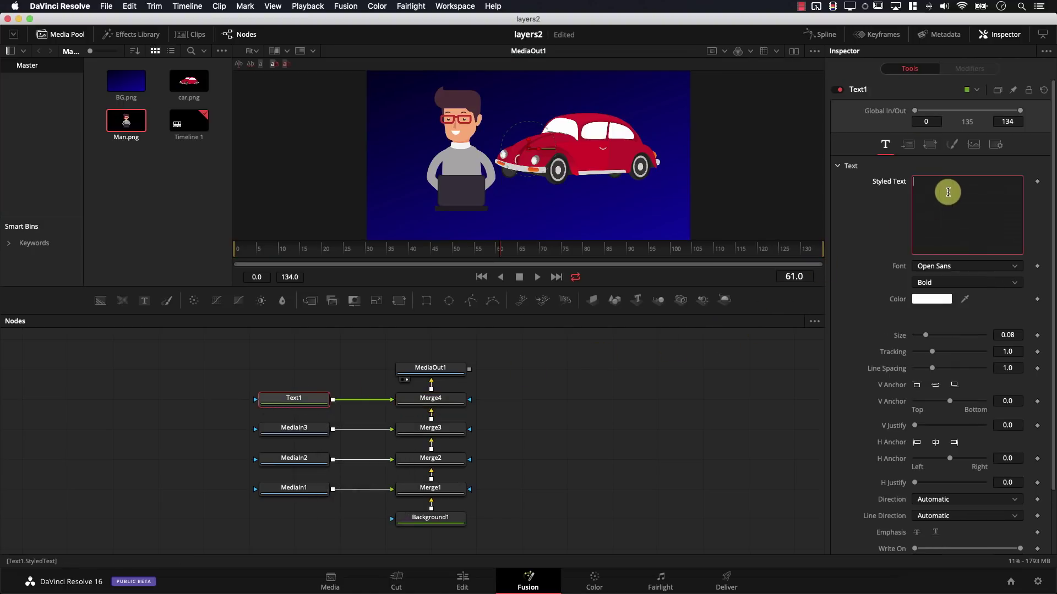
text(Example)
Position the text below the car by setting Merge4's Center to X 0.597 and Y 0.213
click(414, 406)
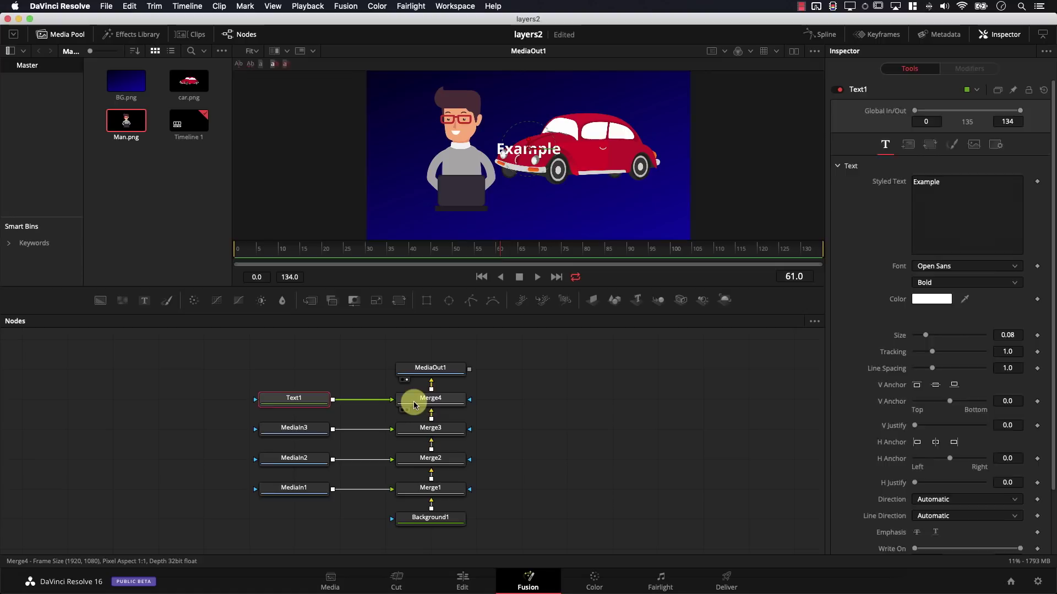
drag(928, 147, 969, 147)
drag(1033, 147, 844, 170)
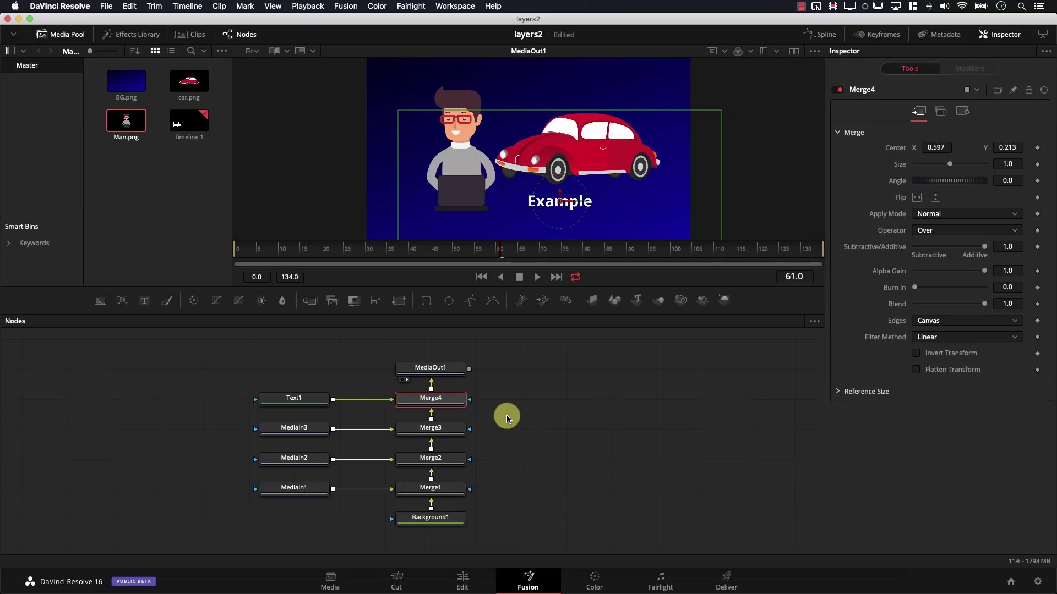
click(456, 486)
click(450, 429)
click(452, 409)
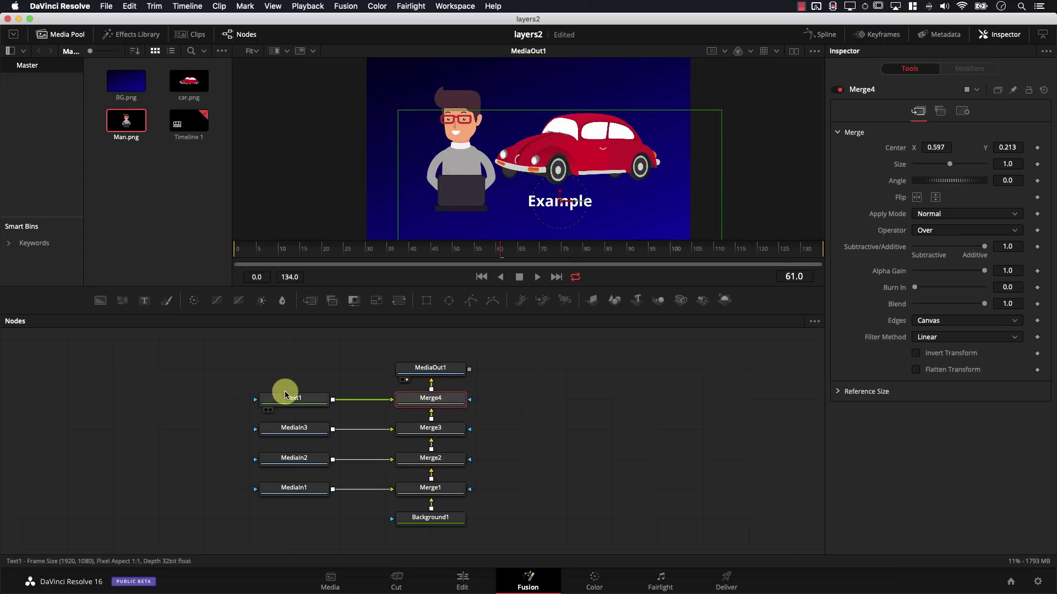
Move the Text1, MediaIn3, MediaIn2 and MediaIn1 nodes farther from the Merge stack to free space along their connections
click(320, 399)
click(309, 428)
click(306, 457)
click(307, 488)
drag(244, 429, 283, 412)
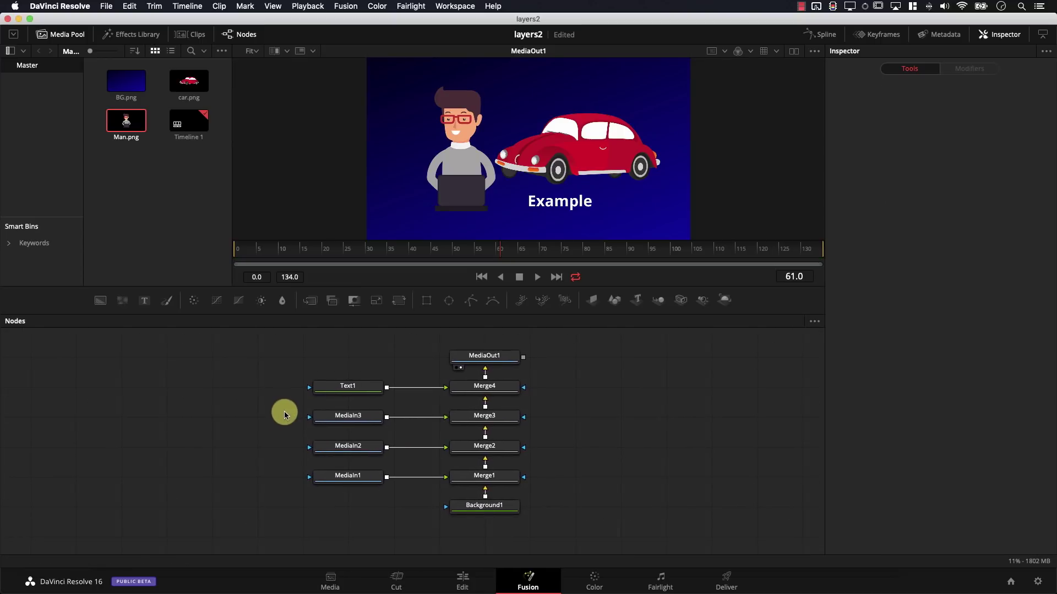
drag(305, 370, 200, 467)
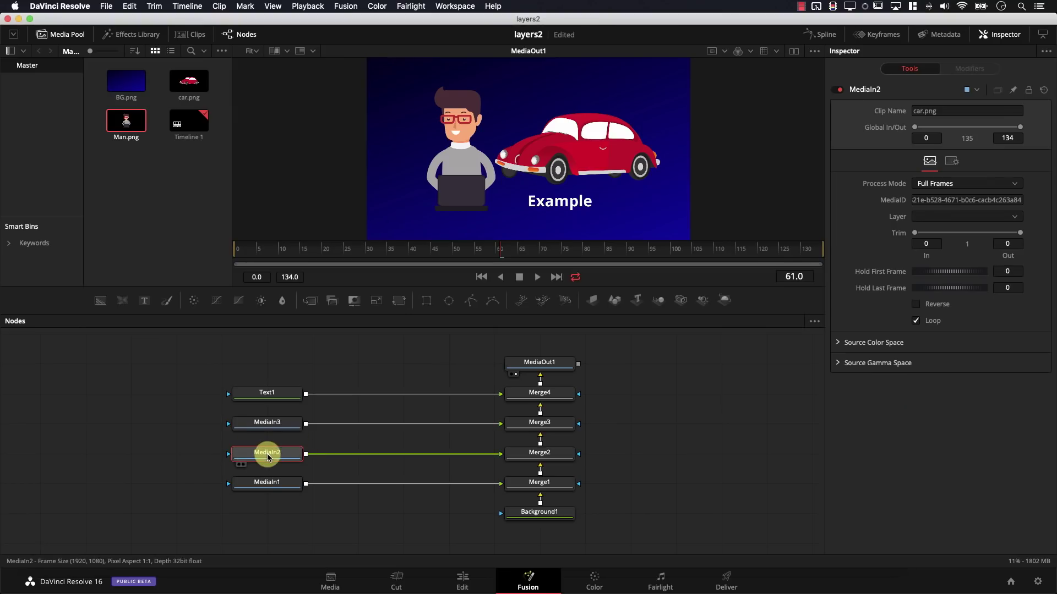
Rename the MediaIn2 node as Car
right_click(269, 457)
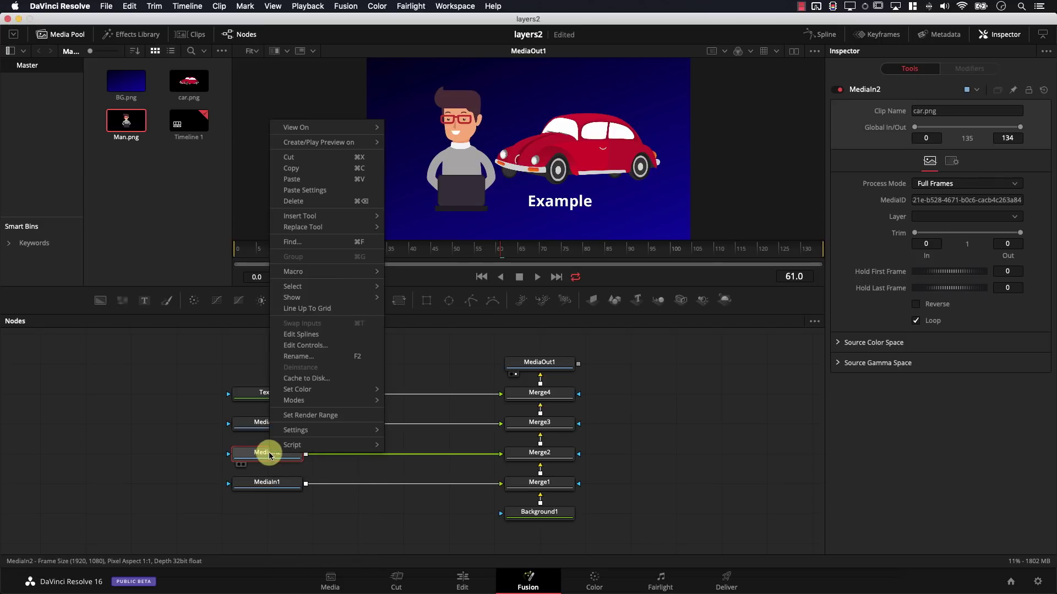
click(298, 357)
text(Car)
key(Return)
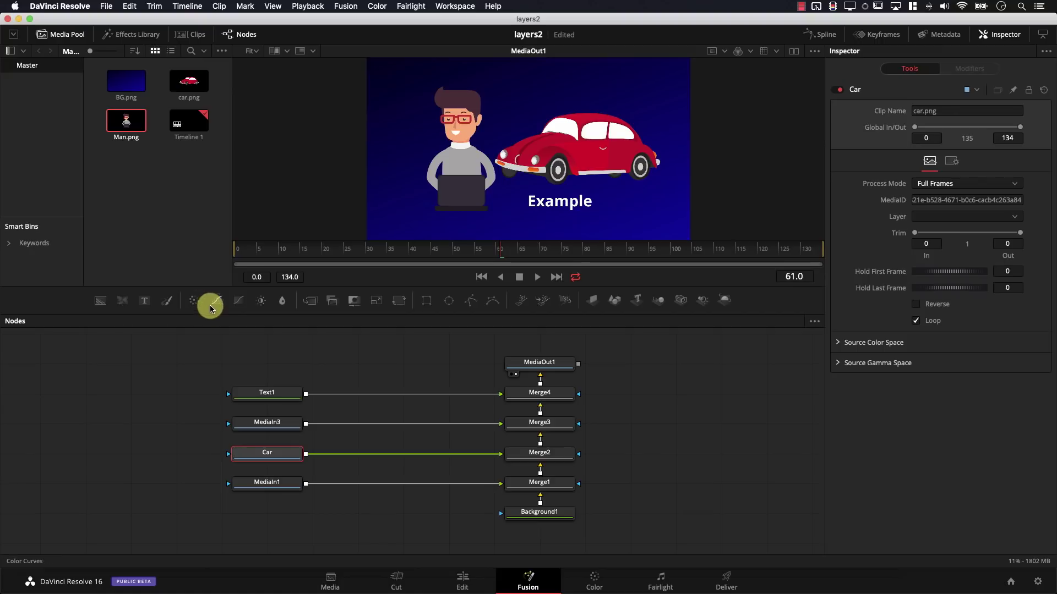
Insert a Color Corrector between Car and Merge2 and tint the car blue with a tint of about 0.624
drag(193, 303, 388, 458)
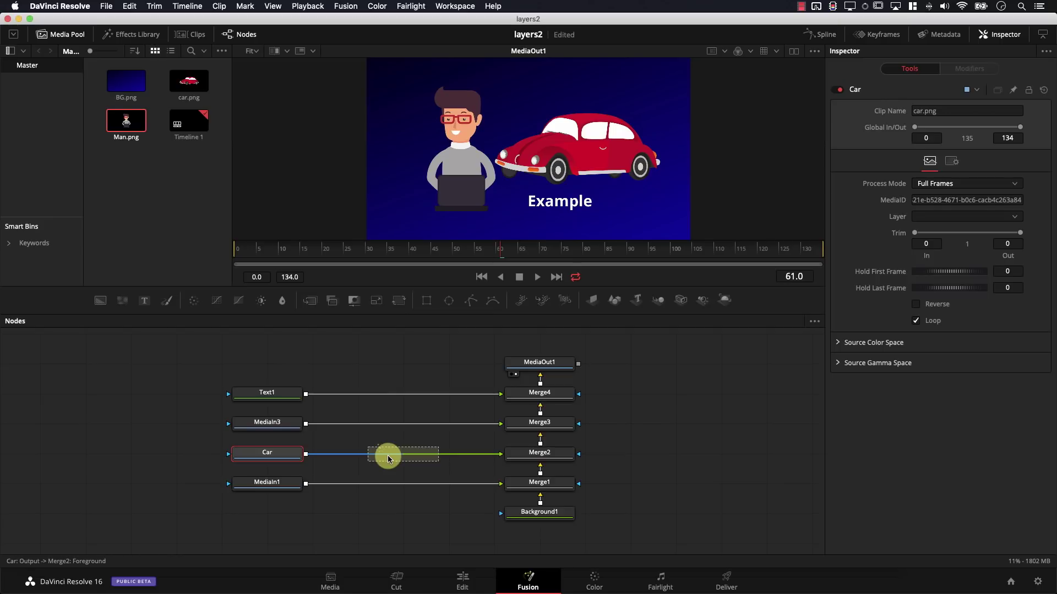
drag(388, 458, 388, 459)
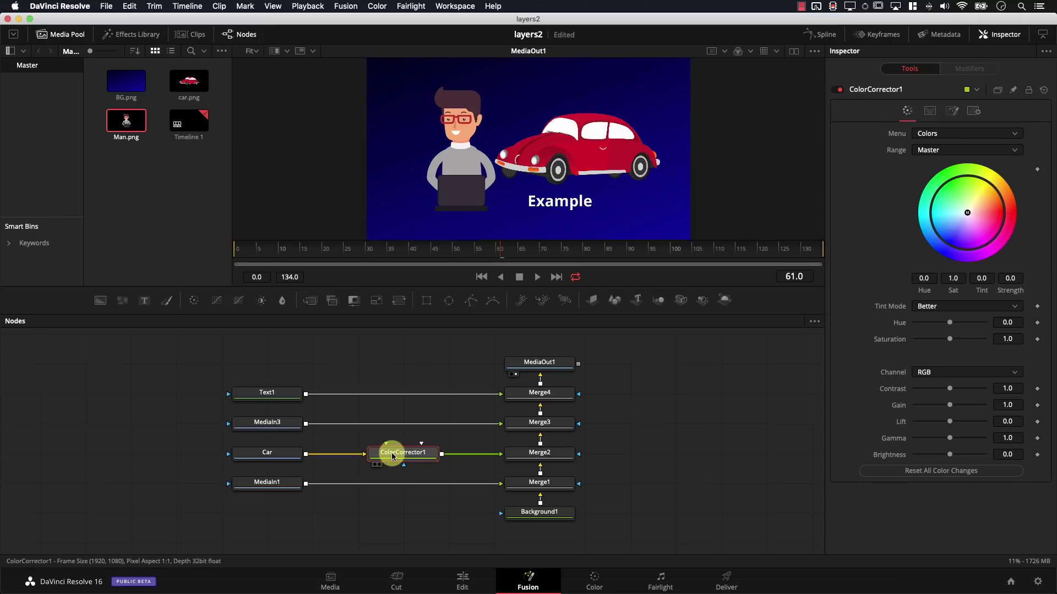
click(285, 458)
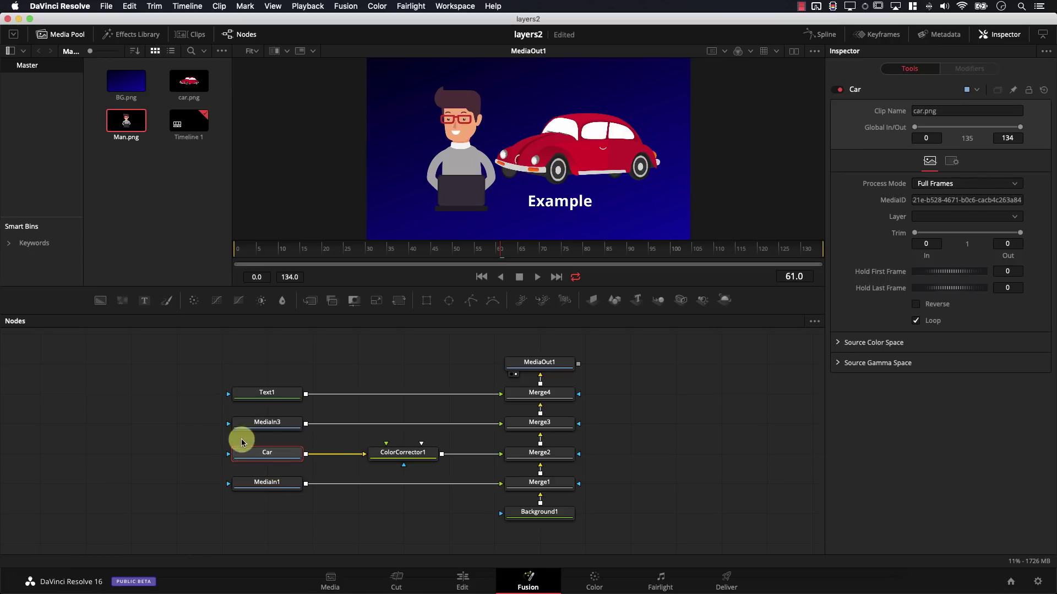
click(541, 448)
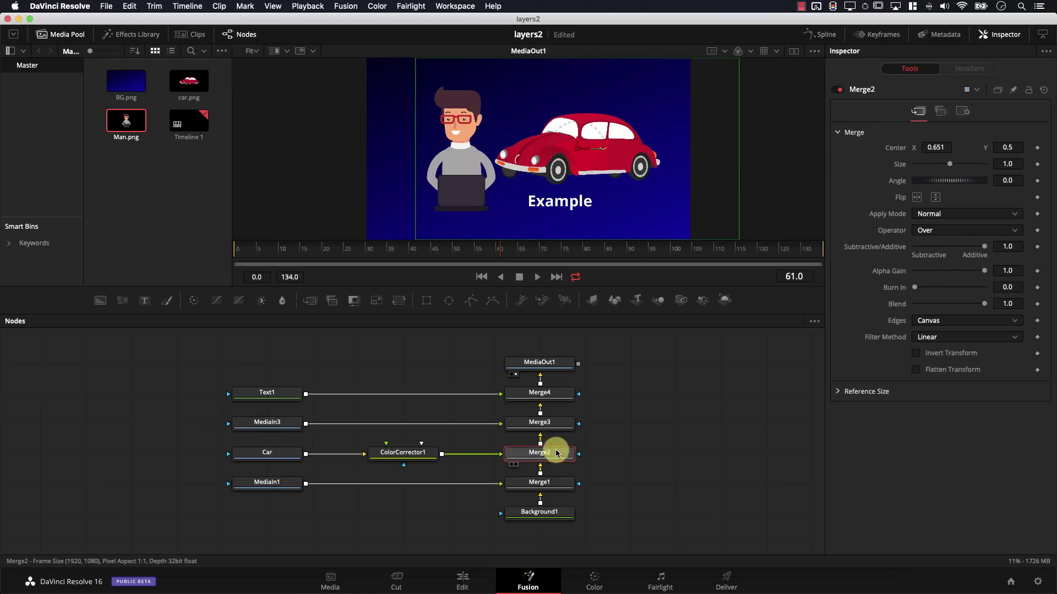
click(394, 455)
drag(959, 207, 881, 308)
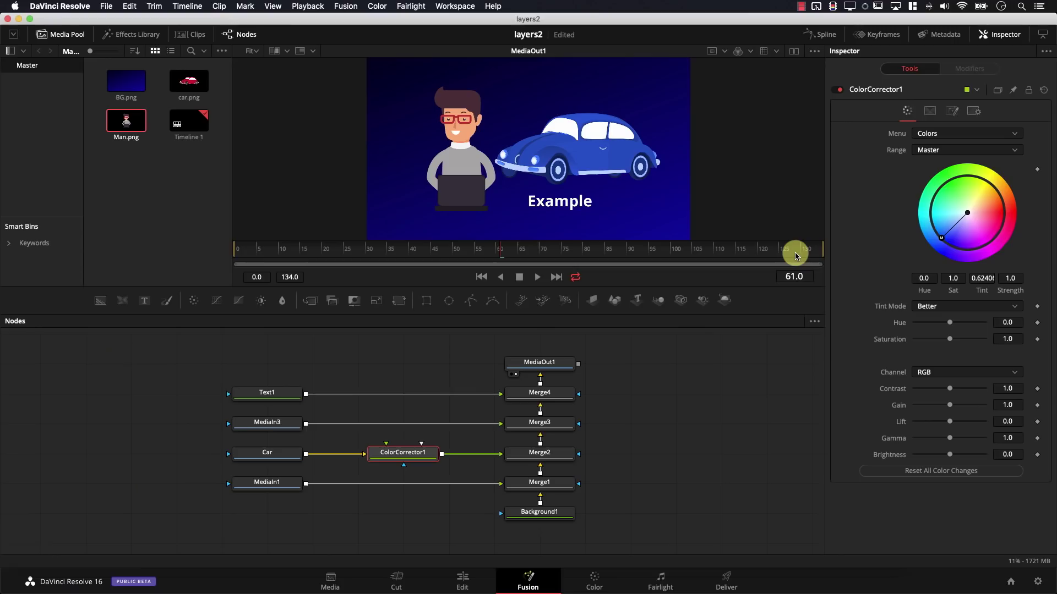
Examine the settings of Merge2, Merge3 and Merge4 and trace the source nodes that feed the stack
click(552, 453)
click(550, 421)
click(554, 395)
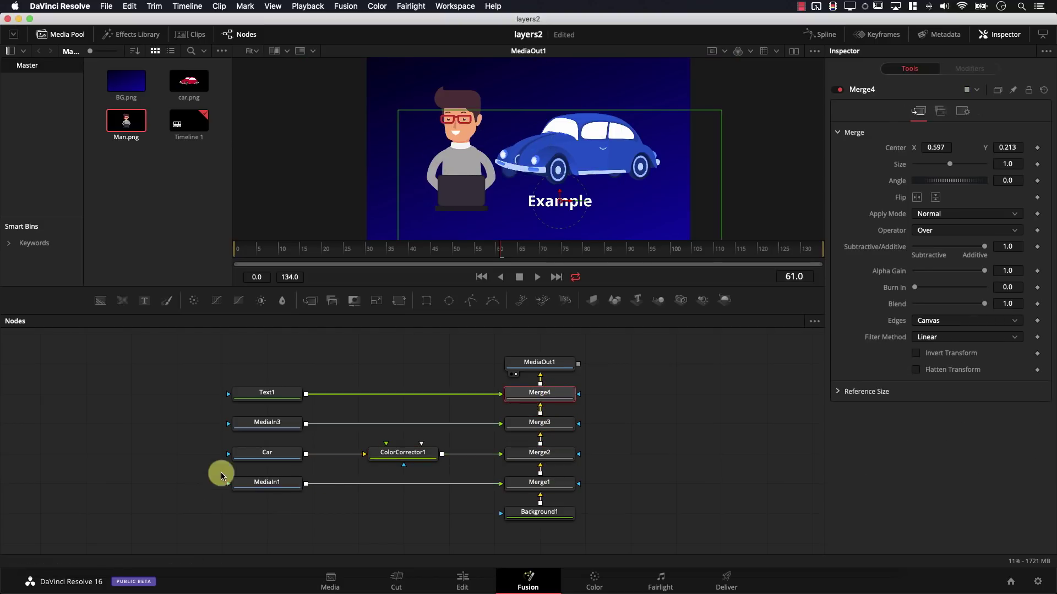
drag(215, 367, 274, 504)
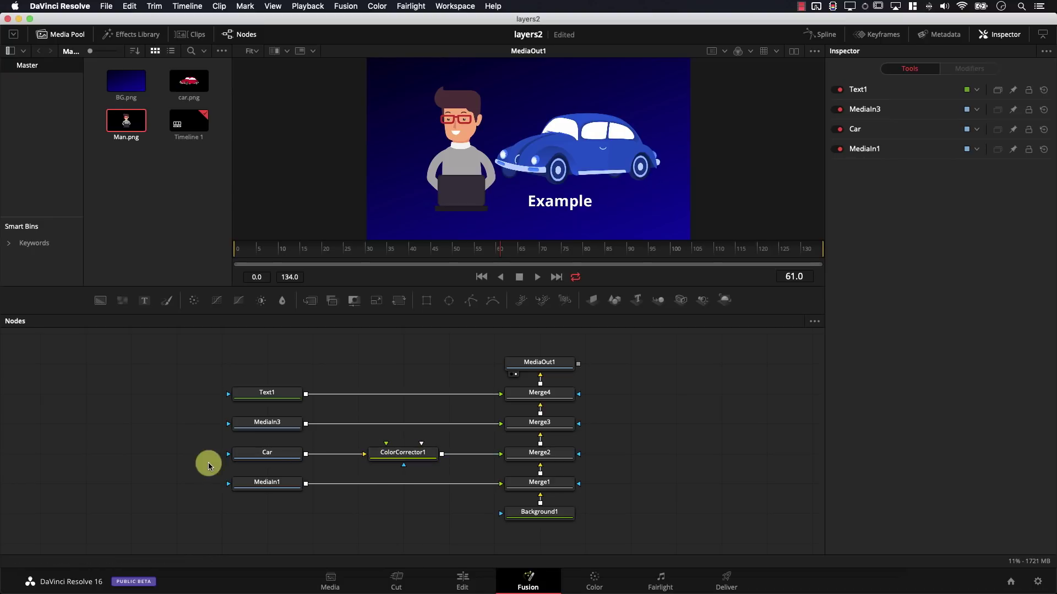
click(266, 460)
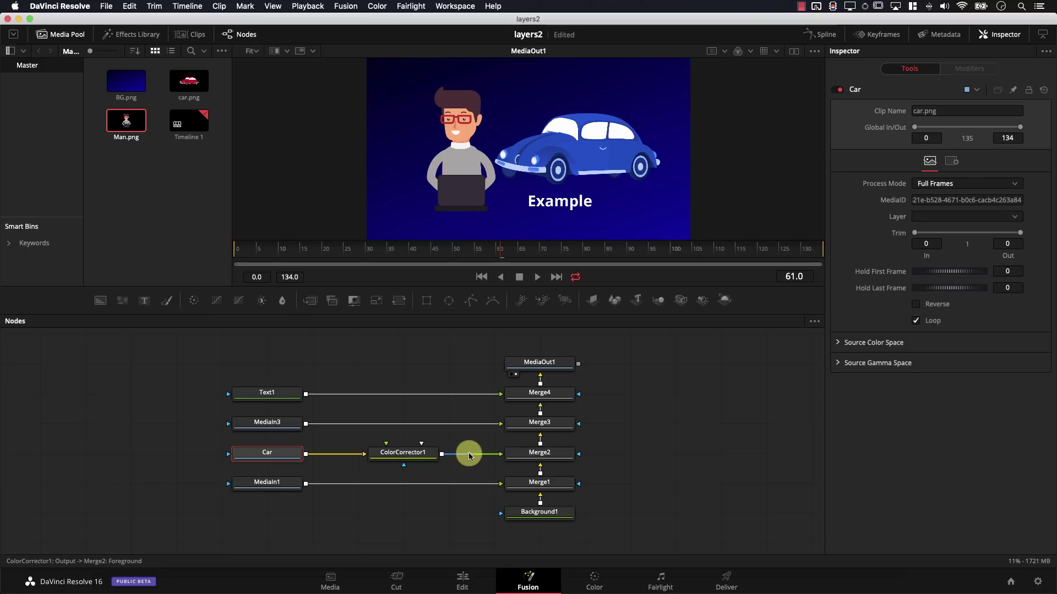
click(532, 452)
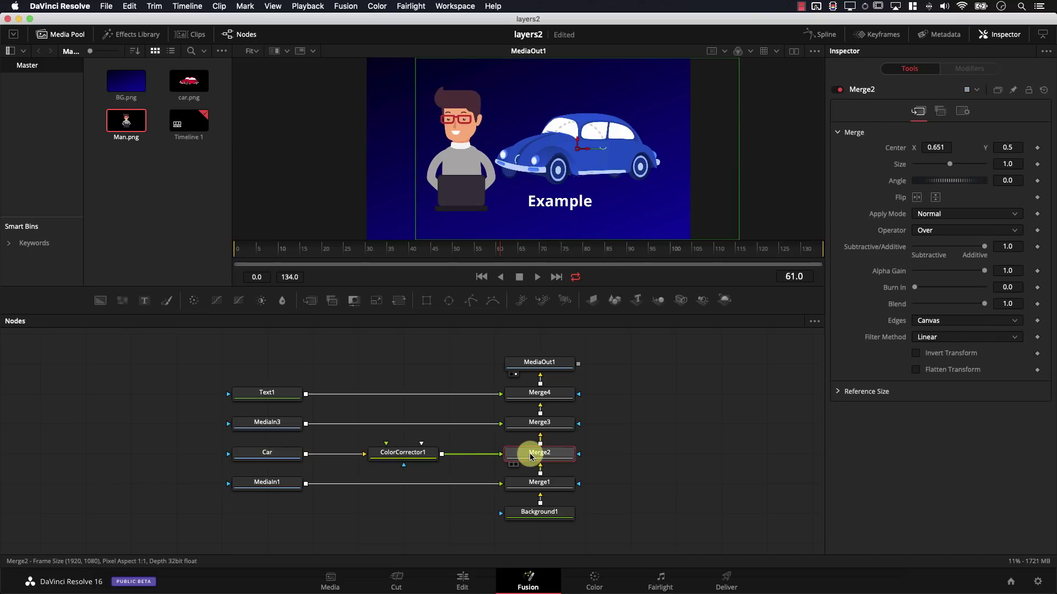
Insert a second Color Corrector between ColorCorrector1 and Merge2 and set its Saturation to 0.0
click(405, 456)
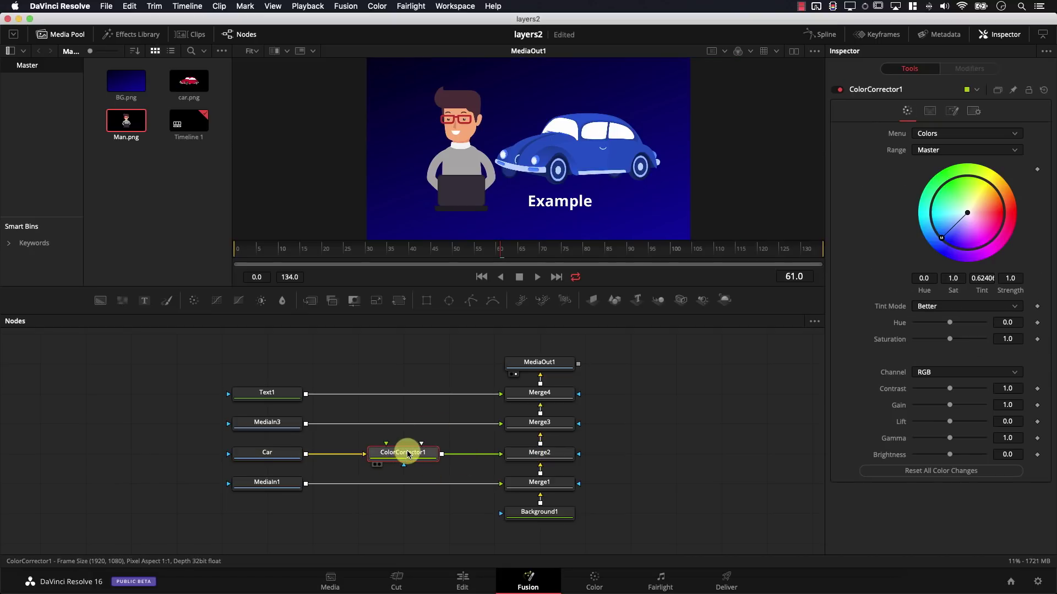
drag(399, 456, 354, 456)
drag(209, 311, 451, 459)
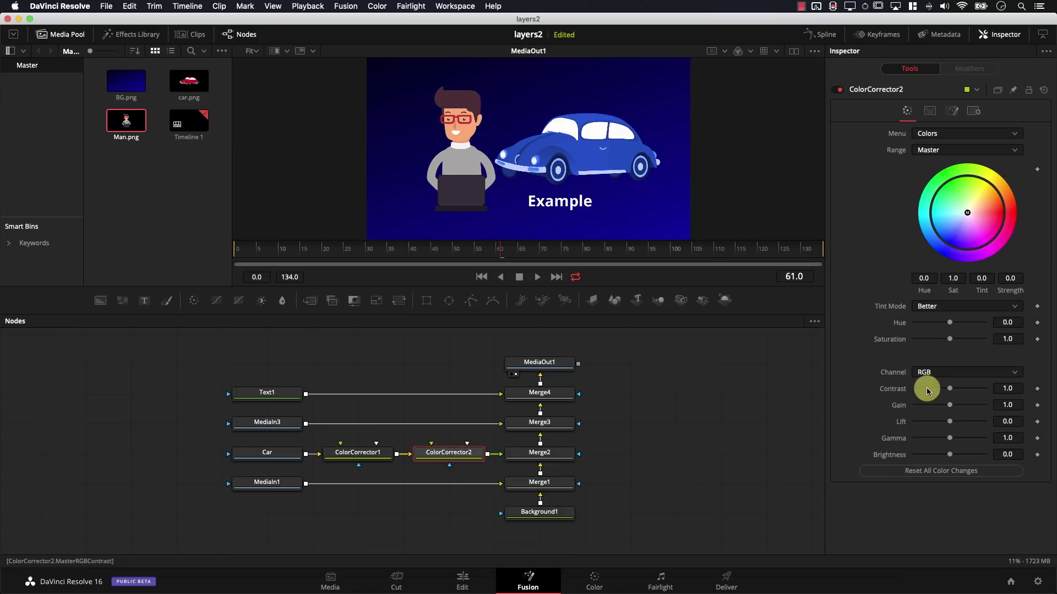
drag(940, 345, 883, 350)
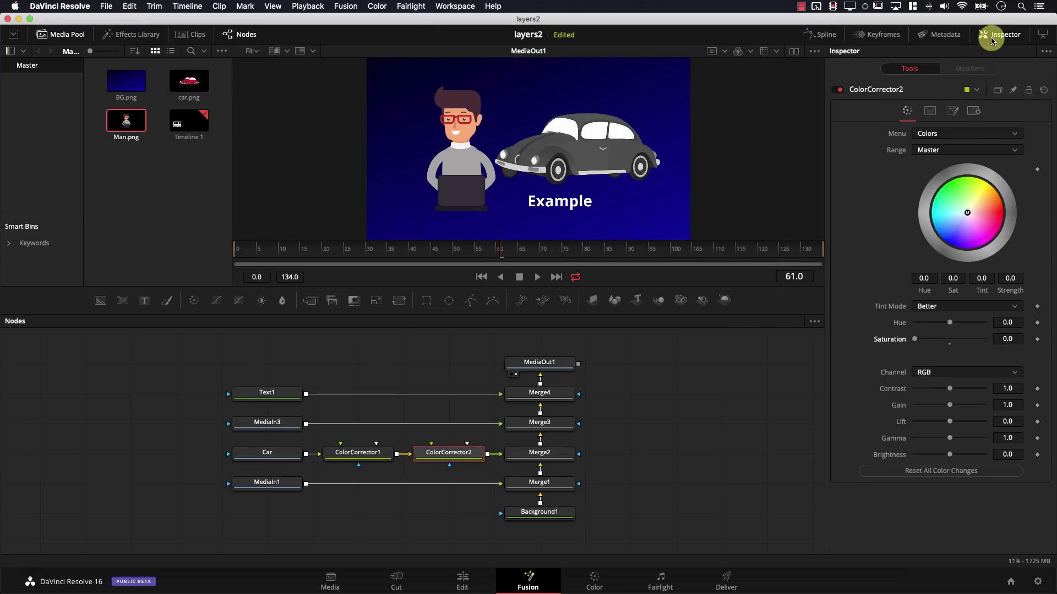
Hide the Inspector and show the Keyframes editor fitted to the full length of the composition
click(991, 38)
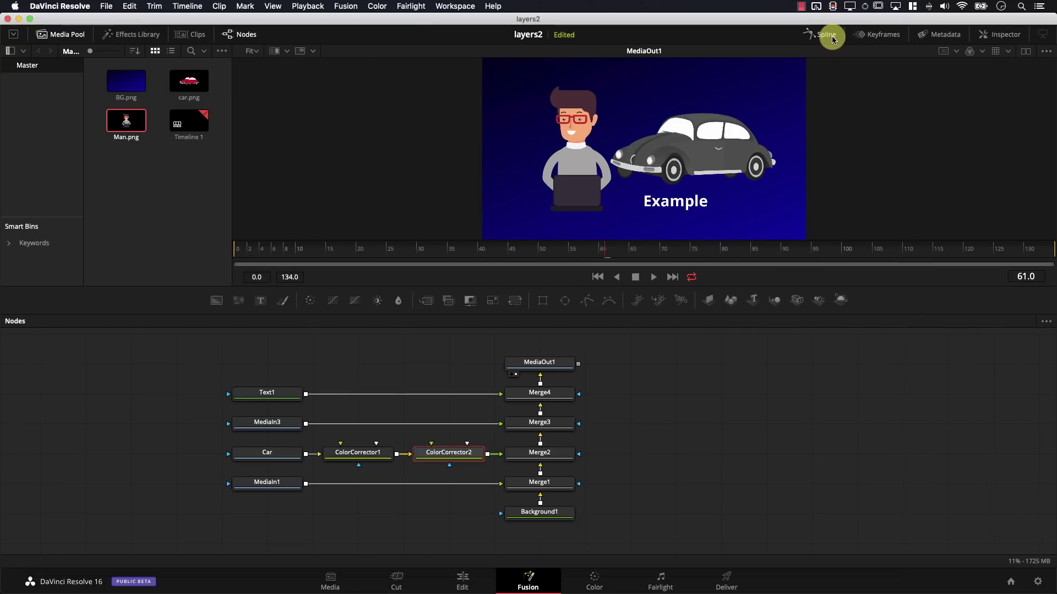
click(866, 37)
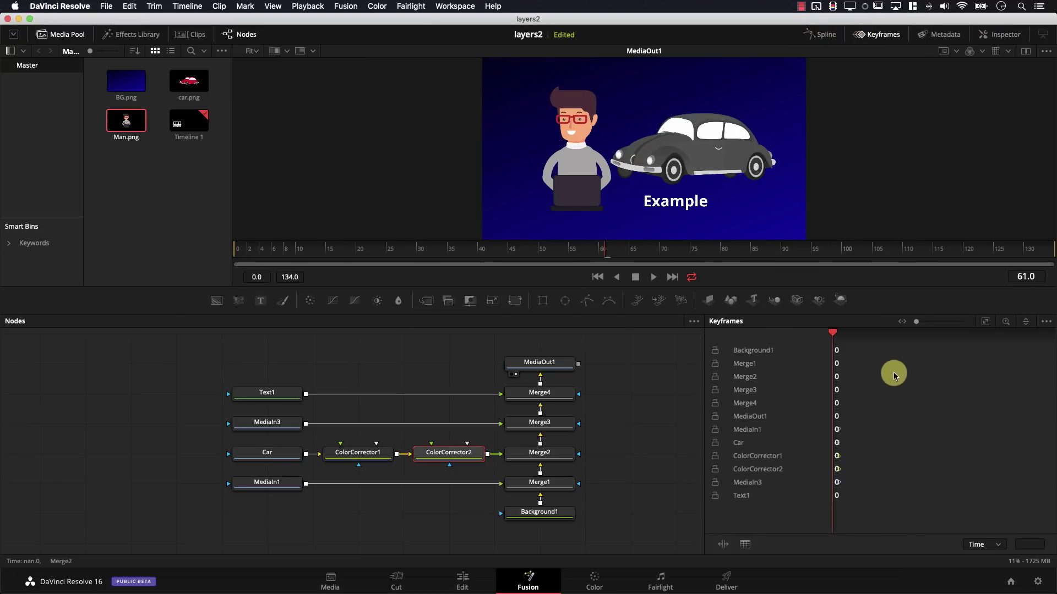
click(985, 324)
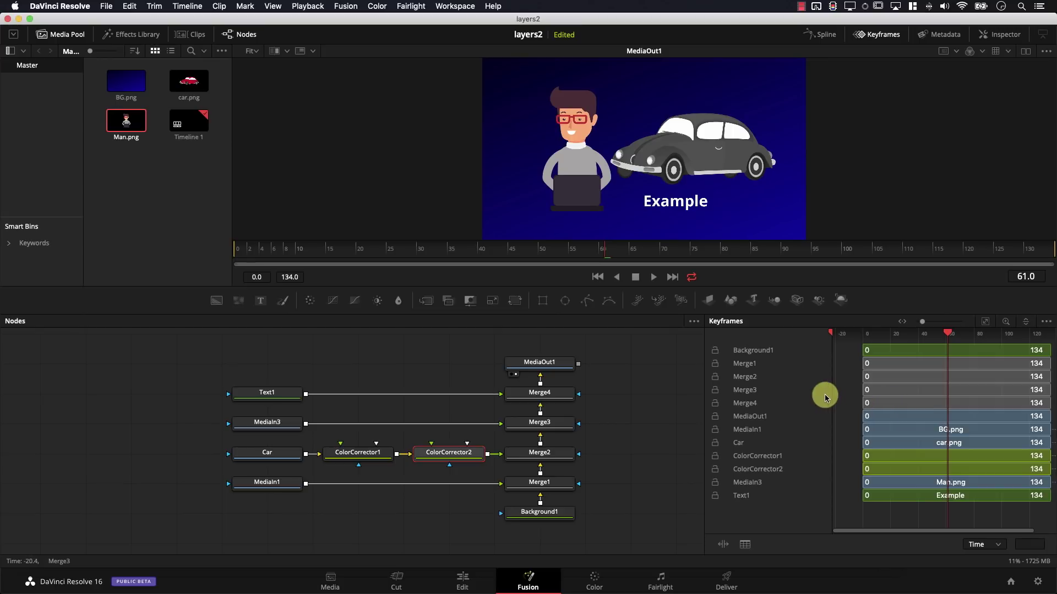
Shift the Car layer in the Keyframes editor so that it starts at frame 45
click(922, 348)
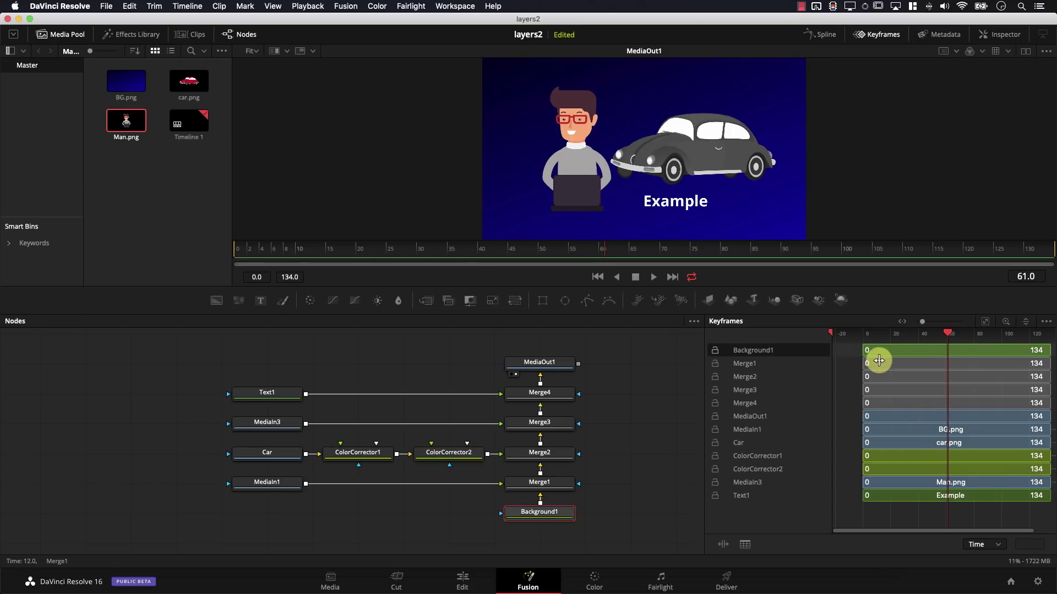
click(653, 387)
click(372, 459)
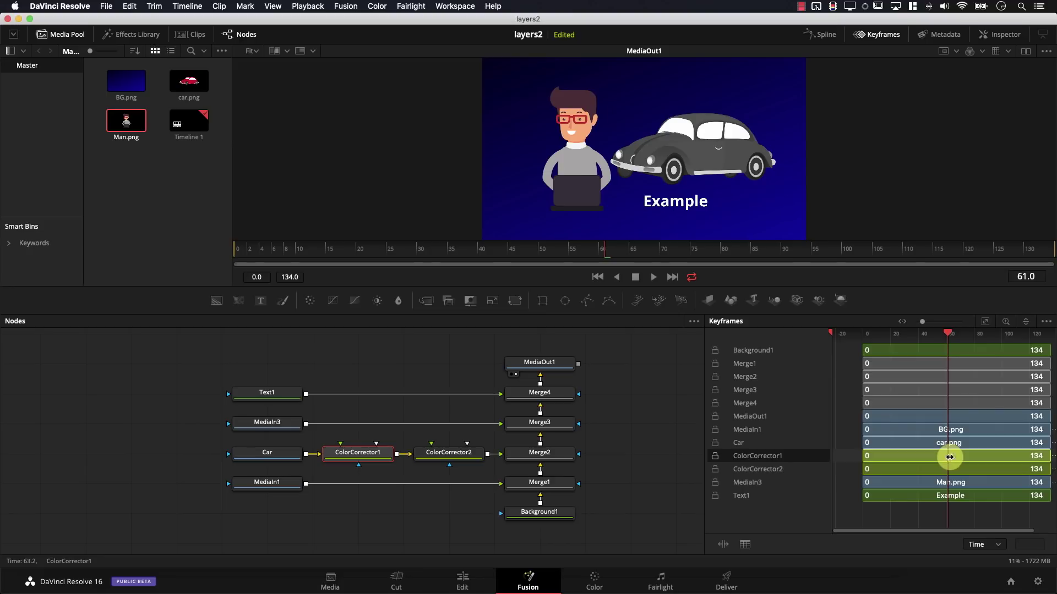
click(279, 455)
drag(925, 442, 983, 445)
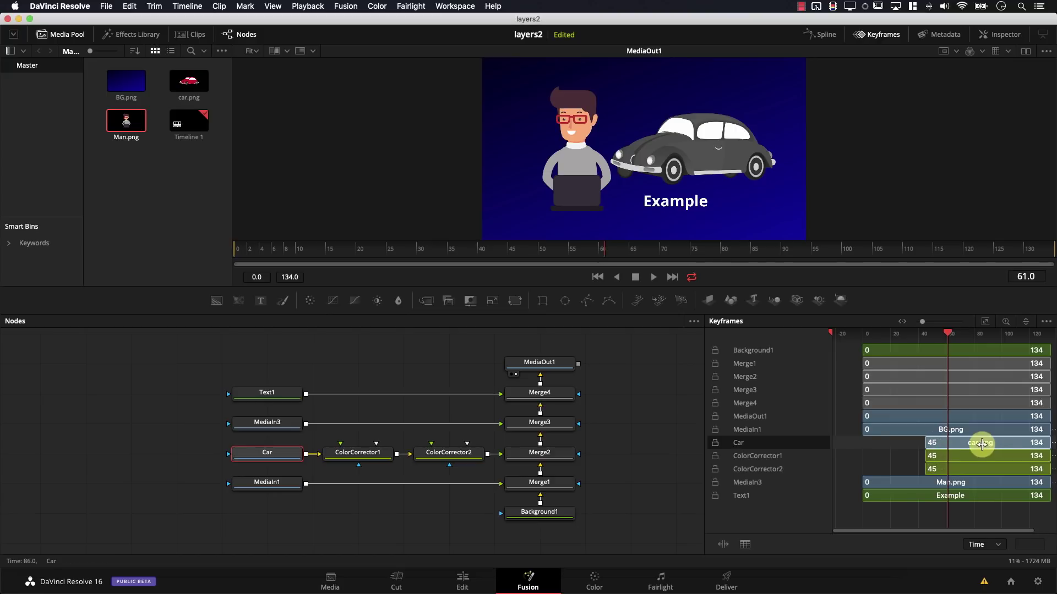